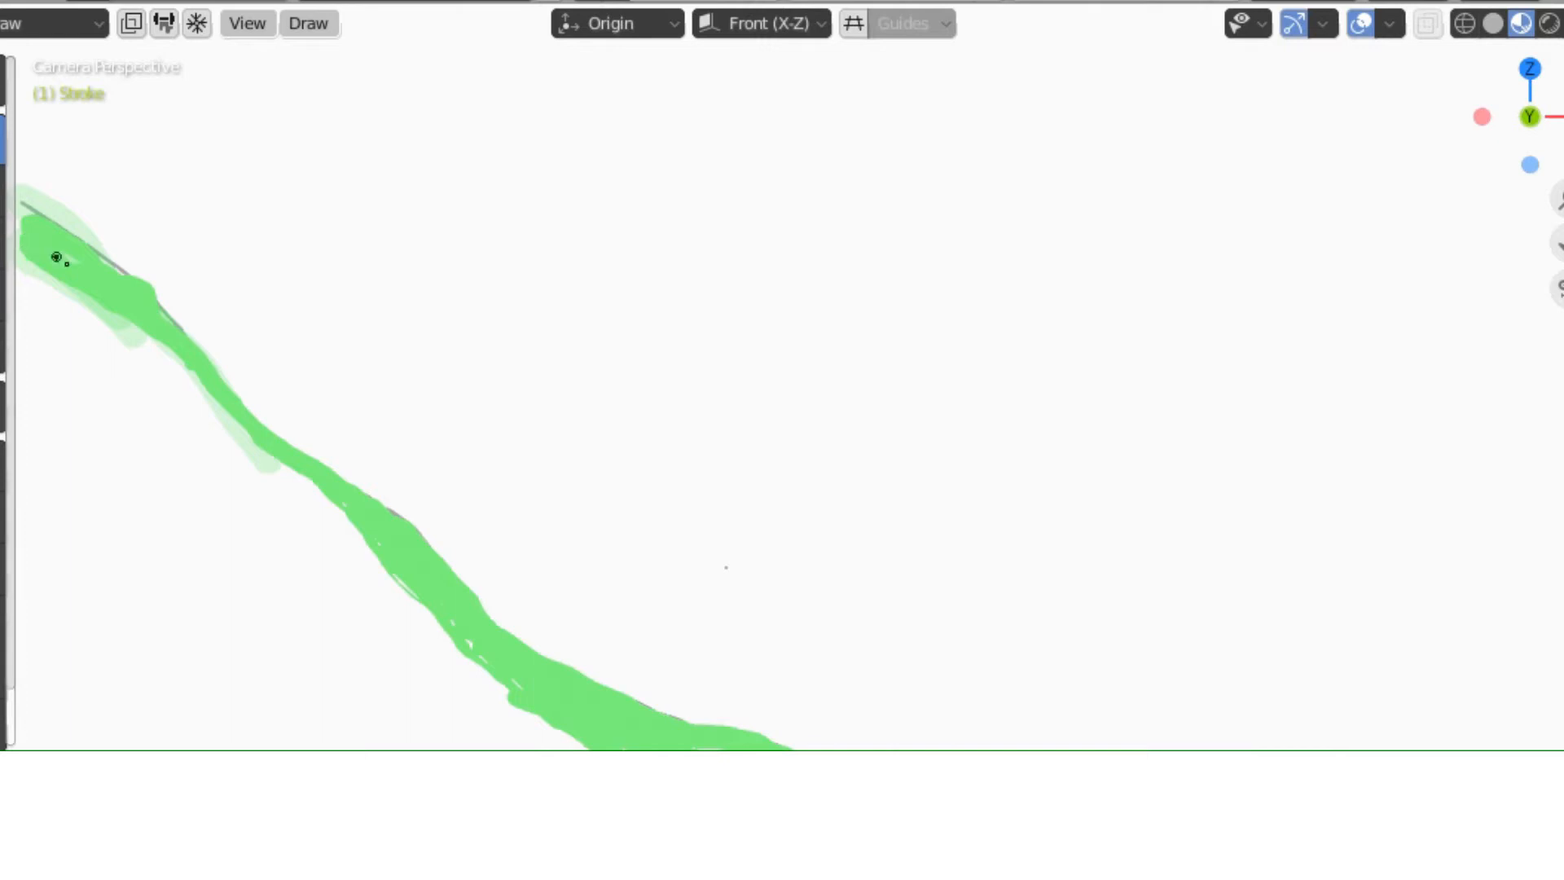
Paint the light green band of the hillside thicker along its underside, filling gaps down to the lower canvas edge.
mouse_move(226, 401)
left_mouse_down()
mouse_move(443, 635)
mouse_move(580, 745)
left_mouse_up()
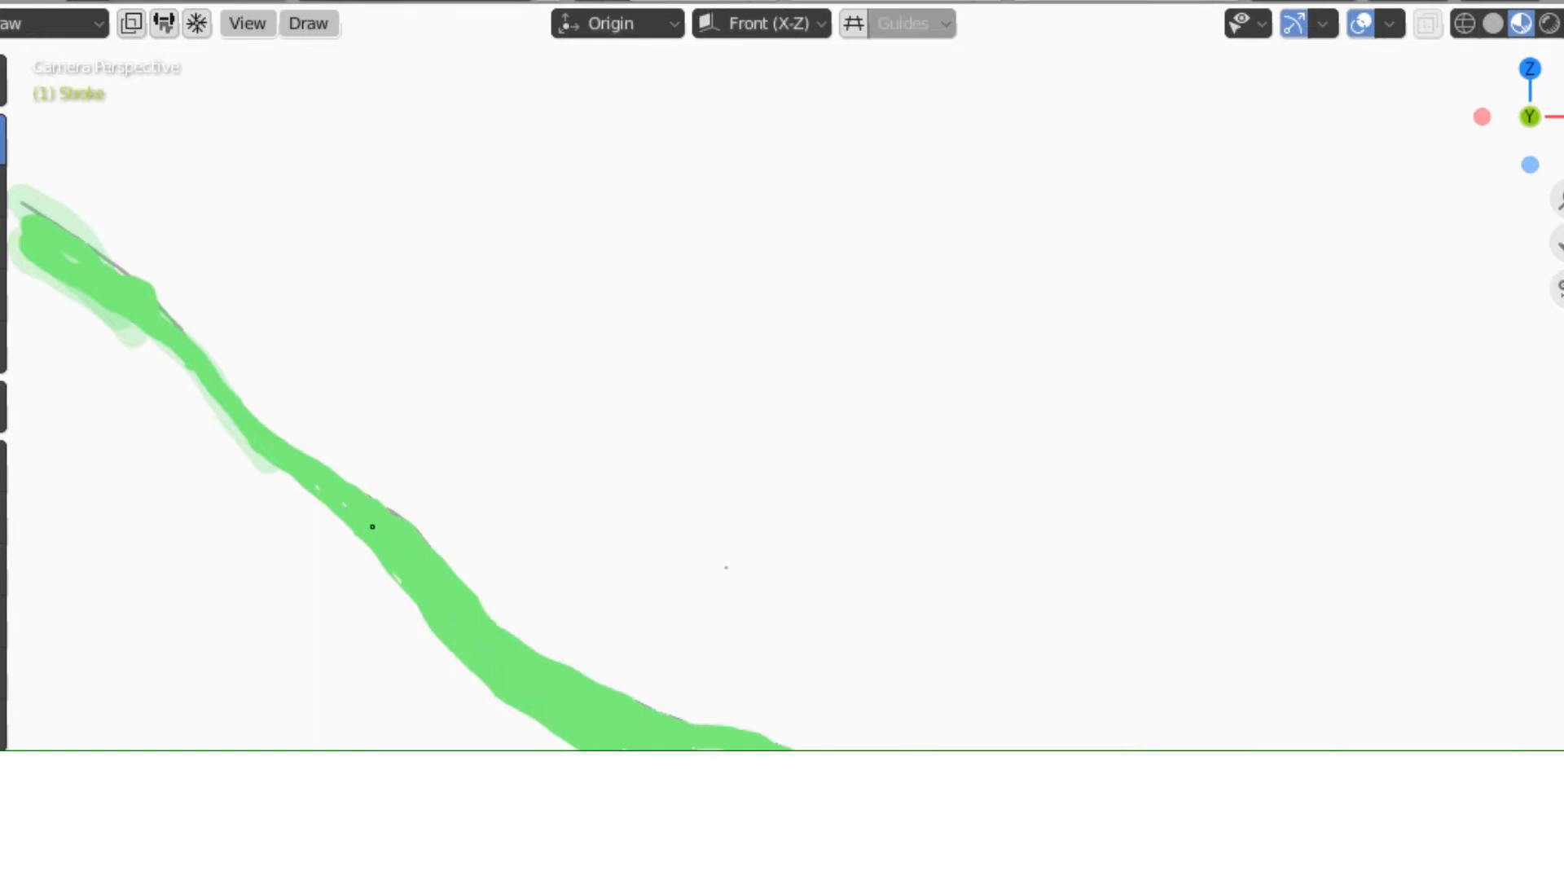
left_click_drag(181, 355, 335, 510)
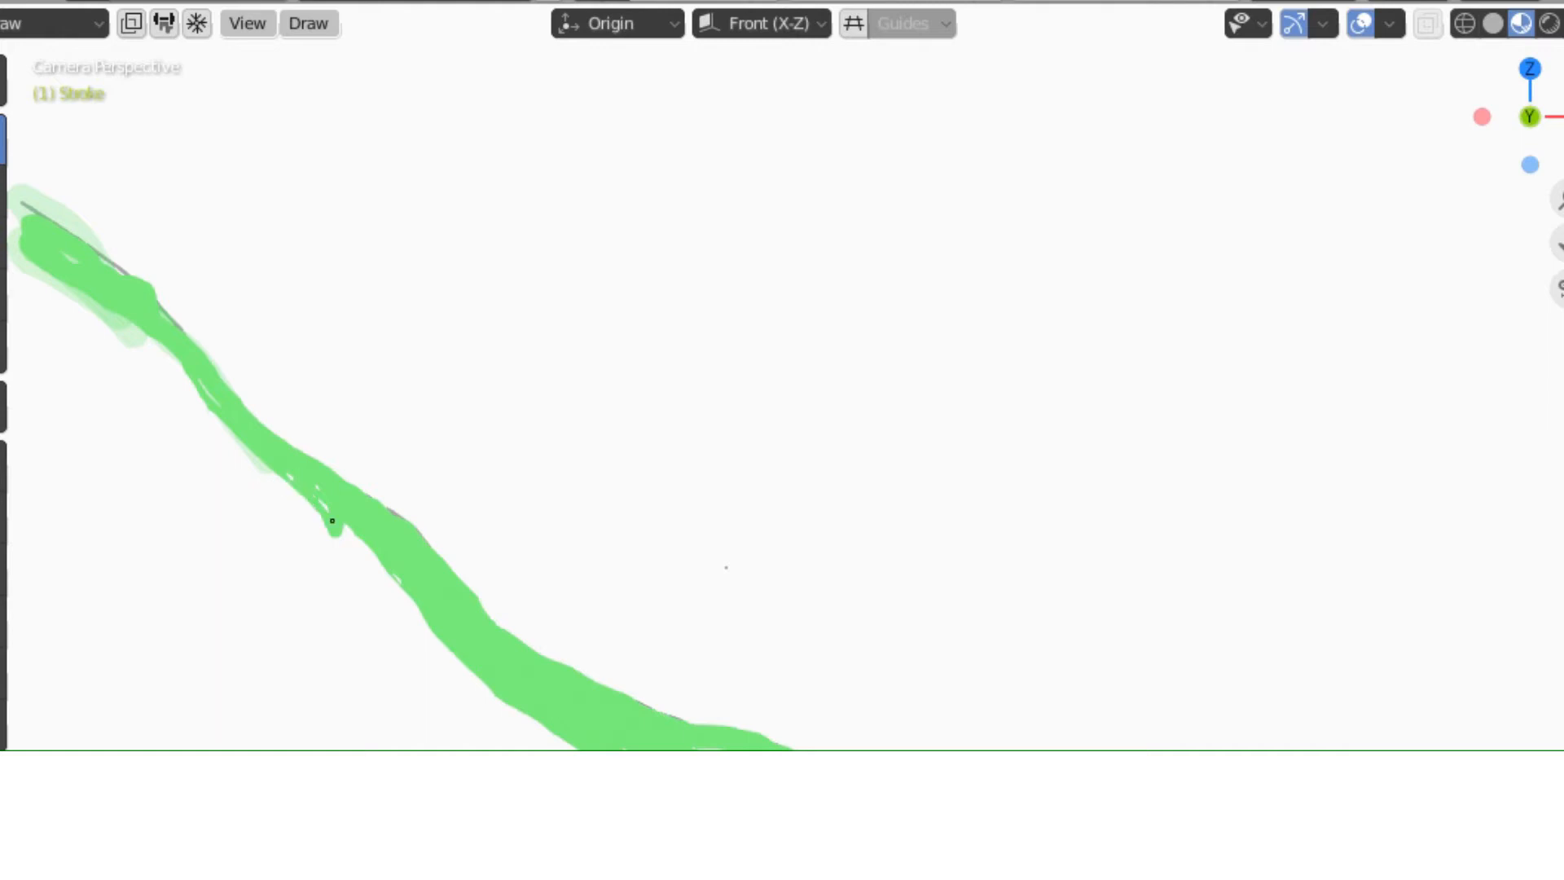
mouse_move(332, 523)
left_mouse_down()
mouse_move(414, 600)
mouse_move(283, 465)
mouse_move(398, 604)
mouse_move(387, 559)
mouse_move(408, 608)
mouse_move(405, 584)
mouse_move(526, 738)
mouse_move(534, 724)
mouse_move(593, 746)
left_mouse_up()
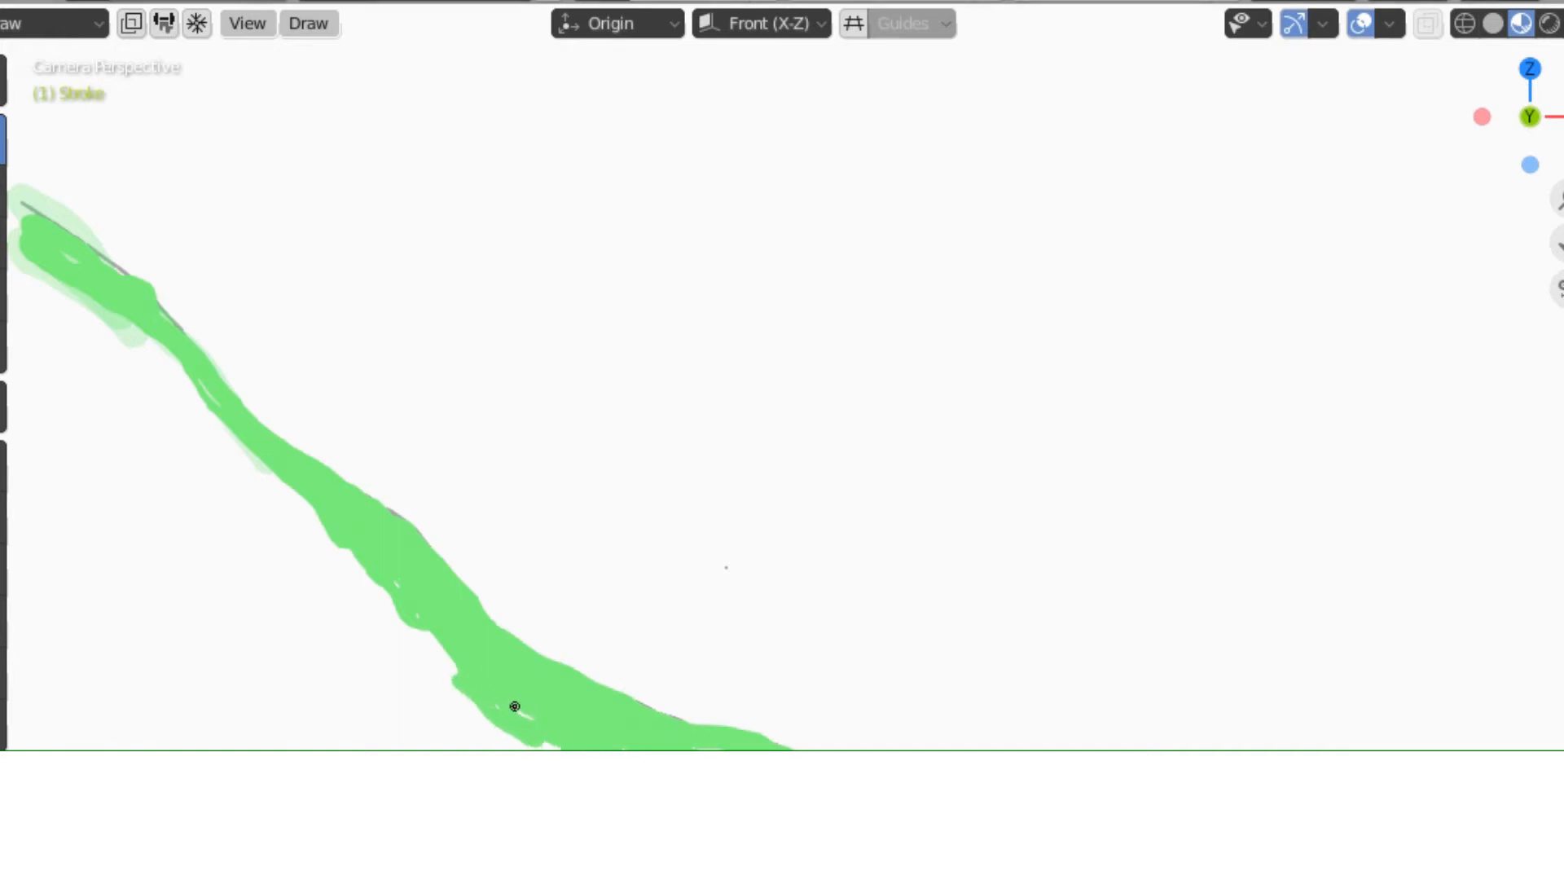
left_click_drag(514, 706, 551, 746)
mouse_move(367, 563)
left_mouse_down()
mouse_move(499, 740)
mouse_move(520, 740)
left_mouse_up()
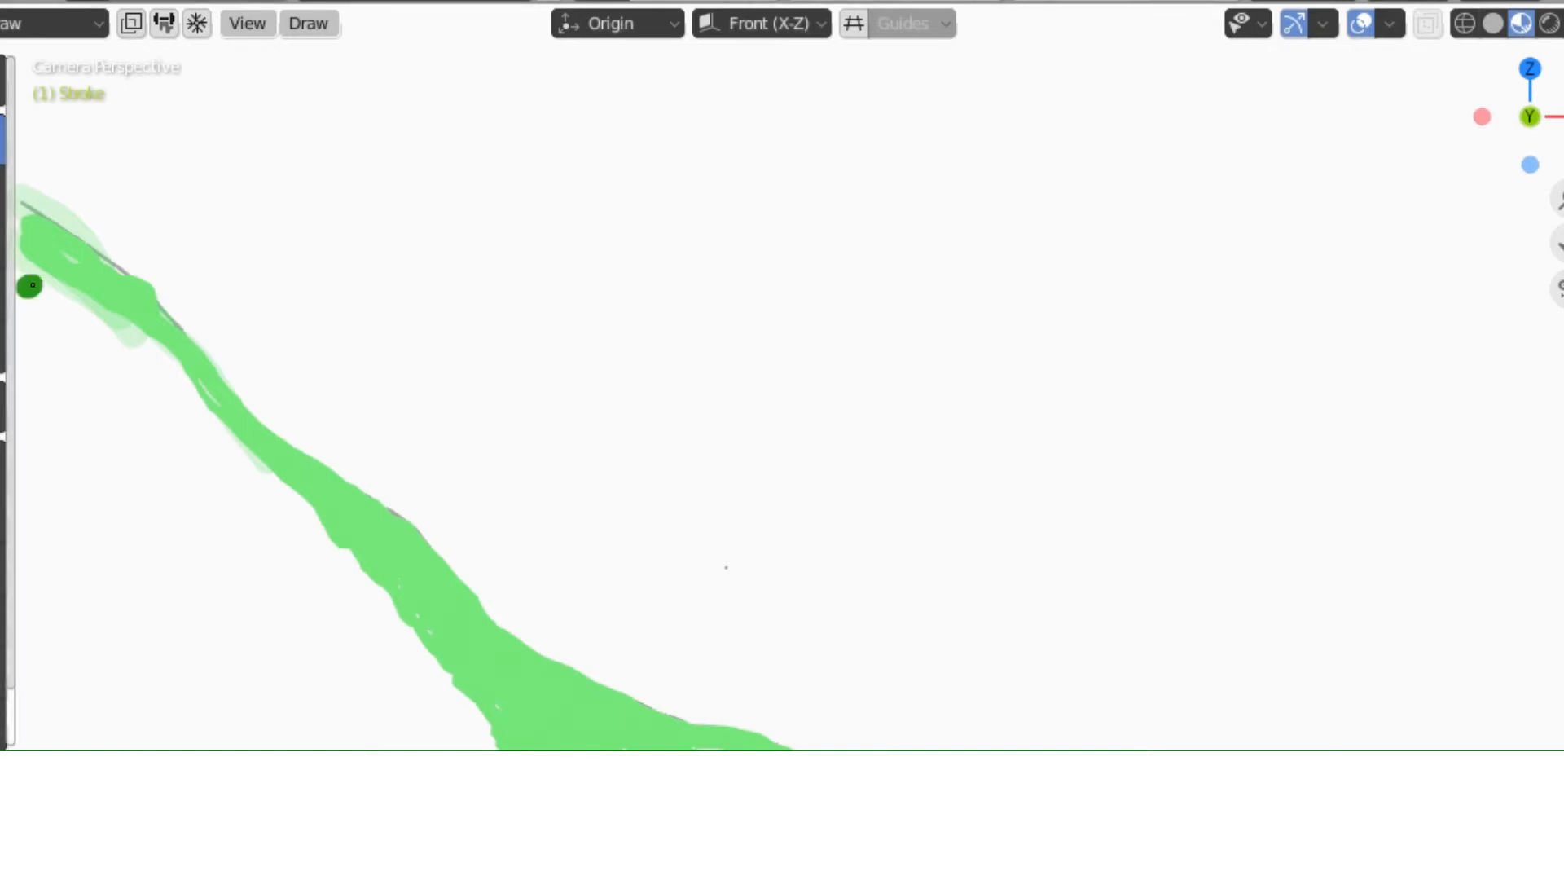
Paint a dark green band beneath the light green one, from the hilltop down to the lower canvas edge.
mouse_move(31, 285)
left_mouse_down()
mouse_move(152, 349)
mouse_move(231, 452)
left_mouse_up()
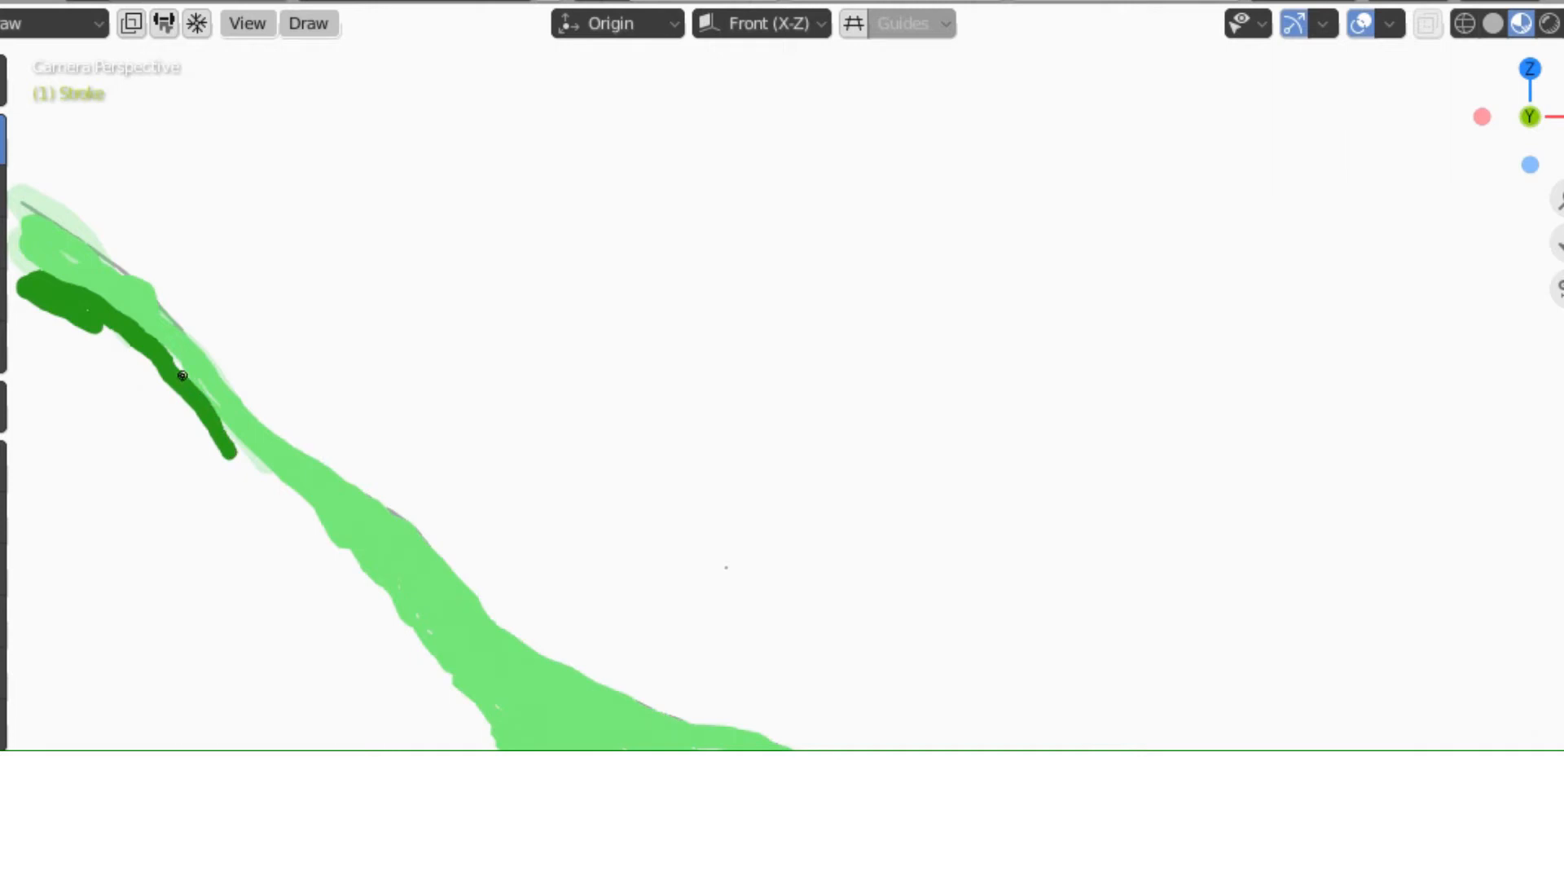
mouse_move(180, 368)
left_mouse_down()
mouse_move(196, 419)
mouse_move(253, 481)
left_mouse_up()
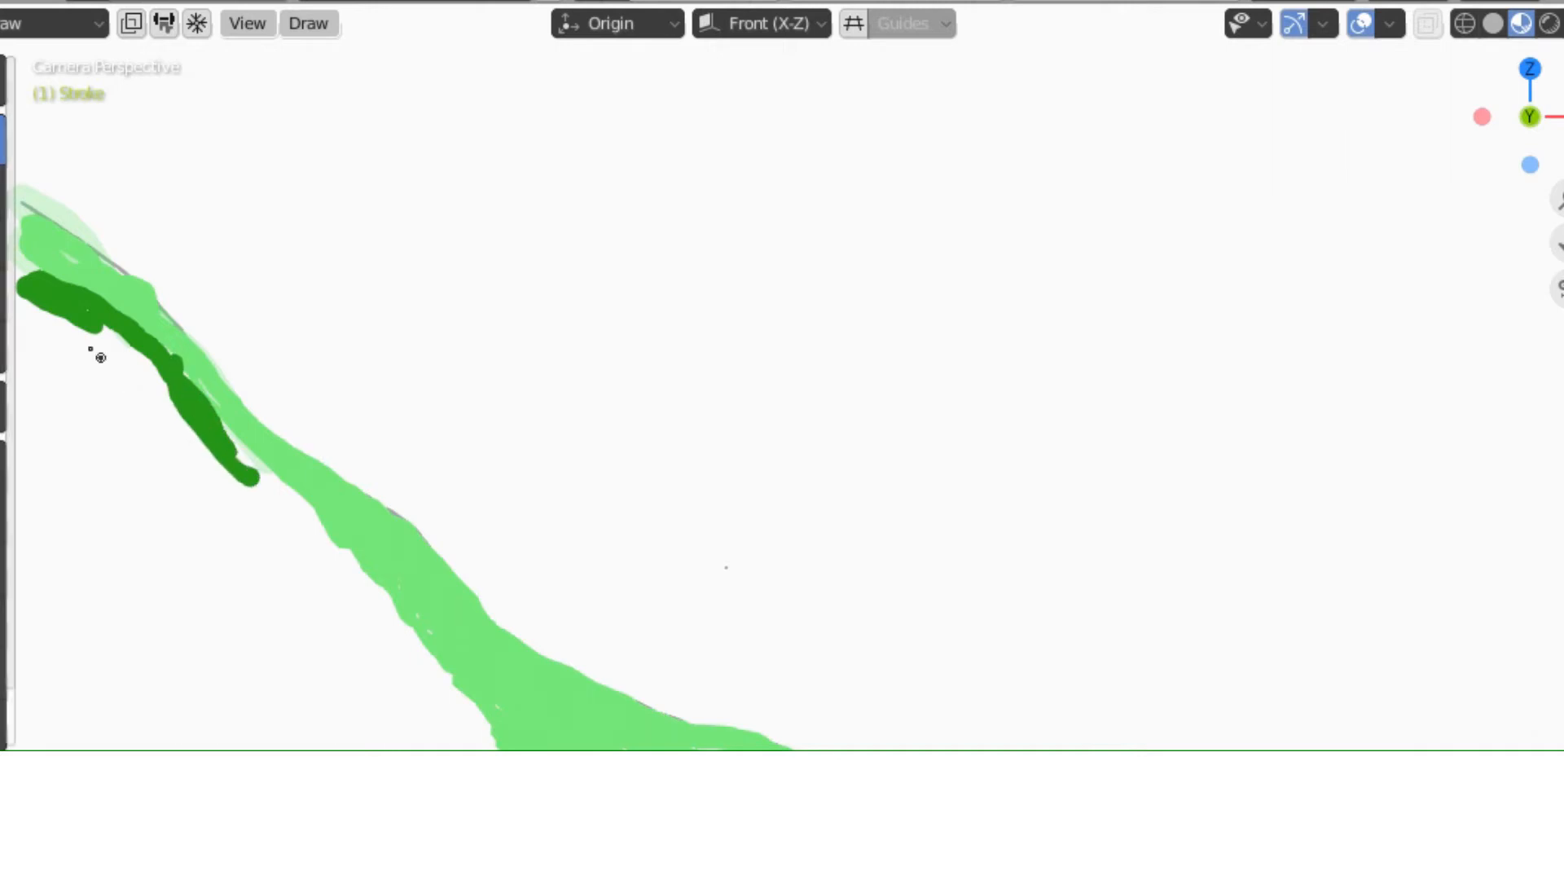
mouse_move(58, 310)
left_mouse_down()
mouse_move(115, 337)
mouse_move(256, 503)
mouse_move(325, 600)
mouse_move(391, 748)
left_mouse_up()
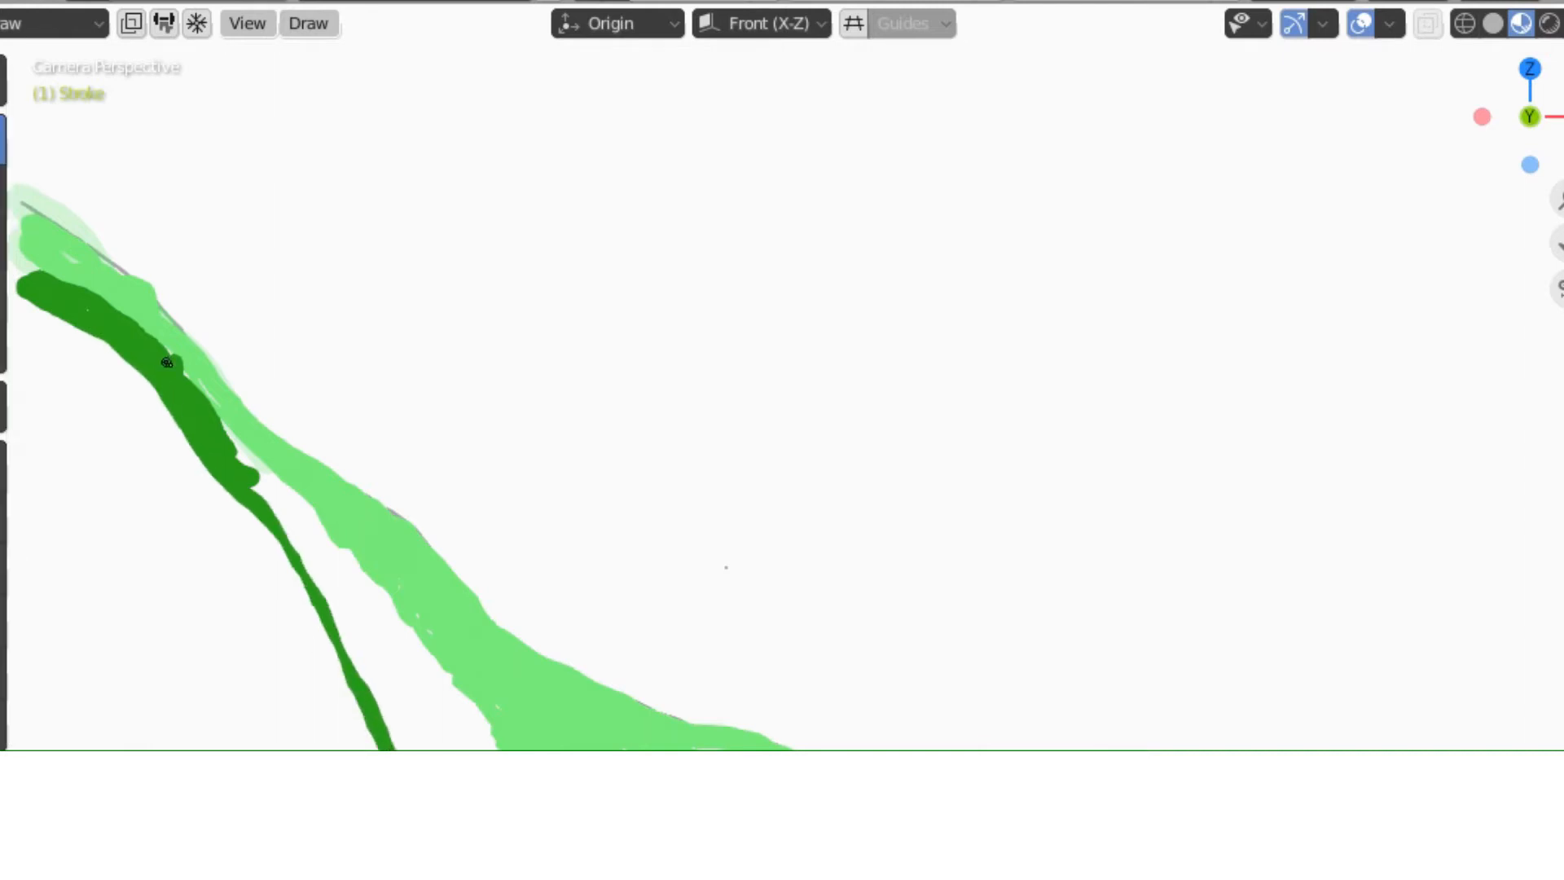
mouse_move(168, 359)
left_mouse_down()
mouse_move(271, 504)
mouse_move(245, 446)
mouse_move(317, 520)
mouse_move(289, 501)
mouse_move(309, 563)
mouse_move(279, 516)
mouse_move(346, 627)
mouse_move(297, 517)
mouse_move(391, 623)
mouse_move(341, 554)
mouse_move(405, 654)
mouse_move(351, 604)
mouse_move(405, 670)
mouse_move(367, 611)
mouse_move(380, 712)
mouse_move(358, 625)
mouse_move(338, 613)
mouse_move(411, 673)
left_mouse_up()
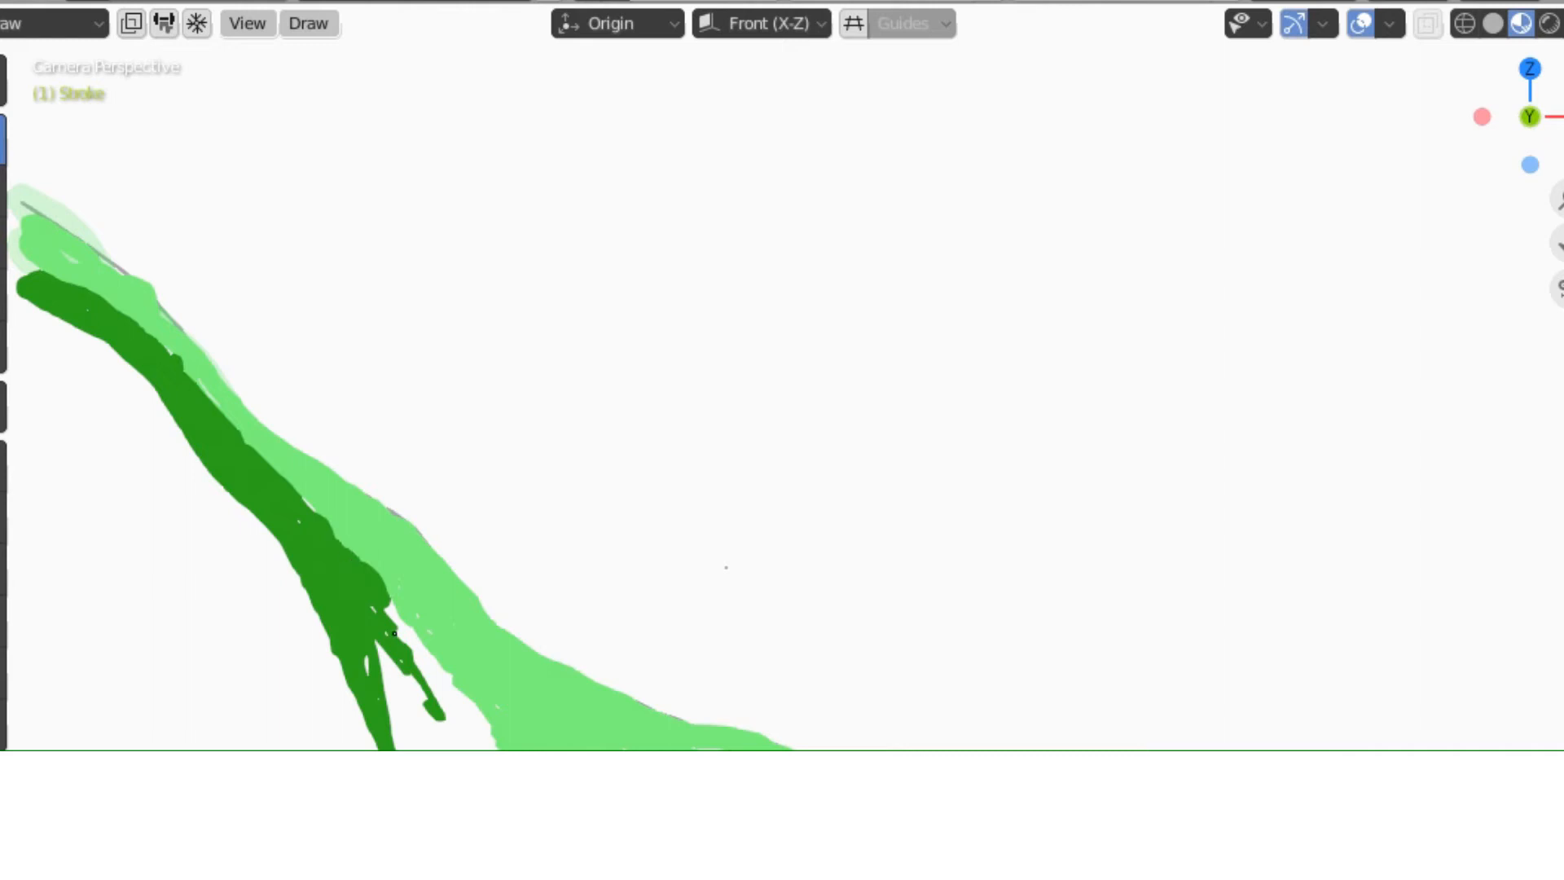
mouse_move(443, 703)
left_mouse_down()
mouse_move(462, 729)
mouse_move(389, 612)
mouse_move(428, 713)
mouse_move(383, 658)
mouse_move(404, 701)
mouse_move(379, 644)
mouse_move(389, 717)
mouse_move(414, 688)
mouse_move(388, 666)
mouse_move(440, 664)
mouse_move(485, 737)
mouse_move(430, 658)
mouse_move(447, 731)
mouse_move(400, 738)
mouse_move(379, 692)
mouse_move(470, 738)
left_mouse_up()
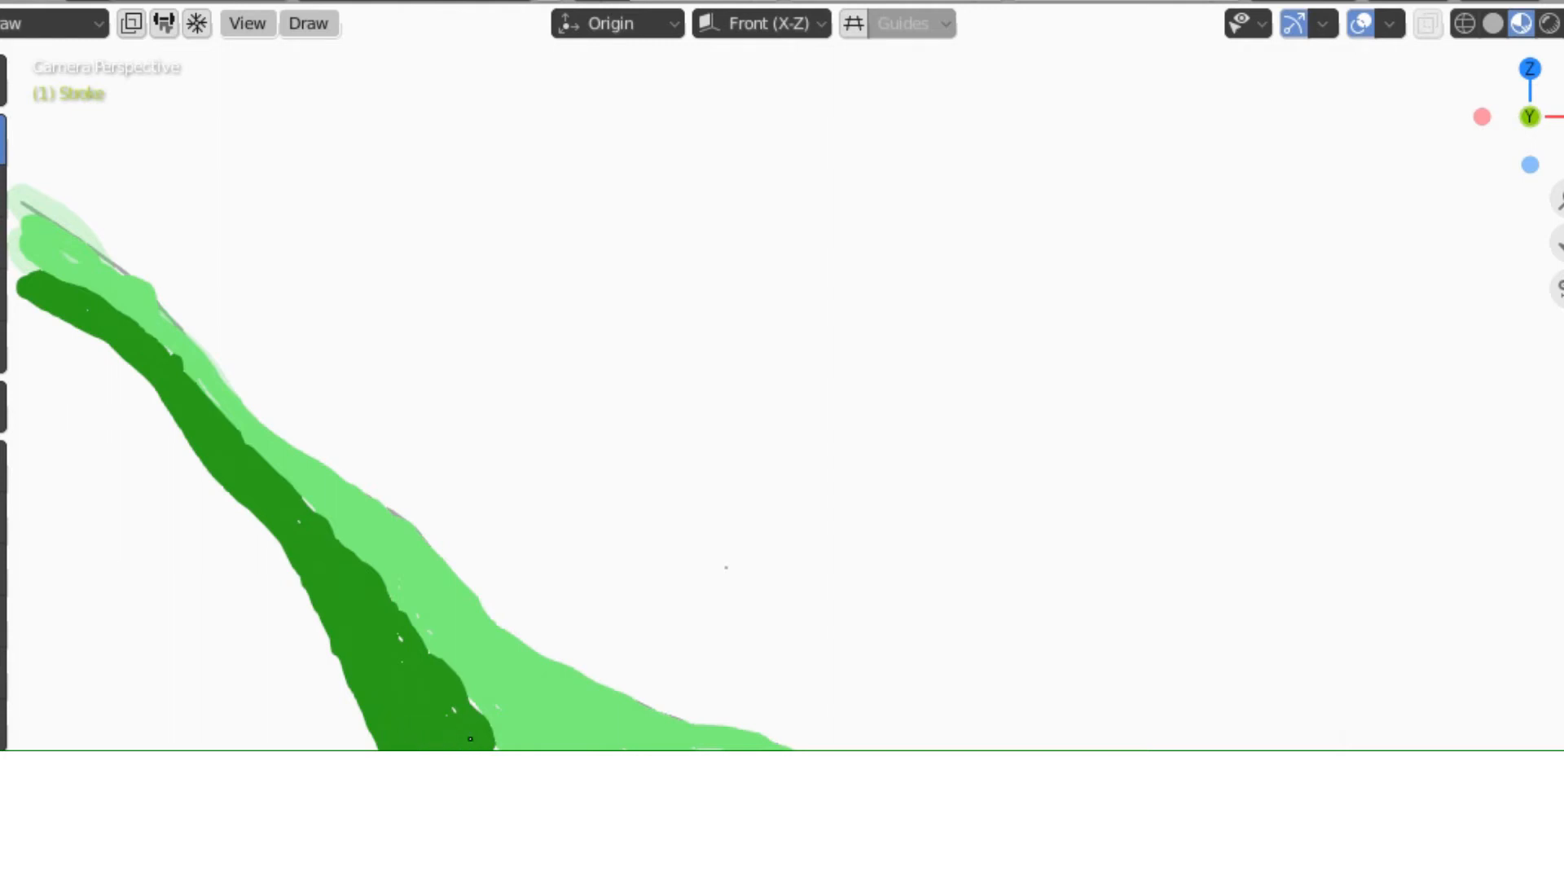
Move the hill drawing's keyframe in the Dope Sheet and paint a short brown stroke on the slope at frame 0.
mouse_move(707, 2)
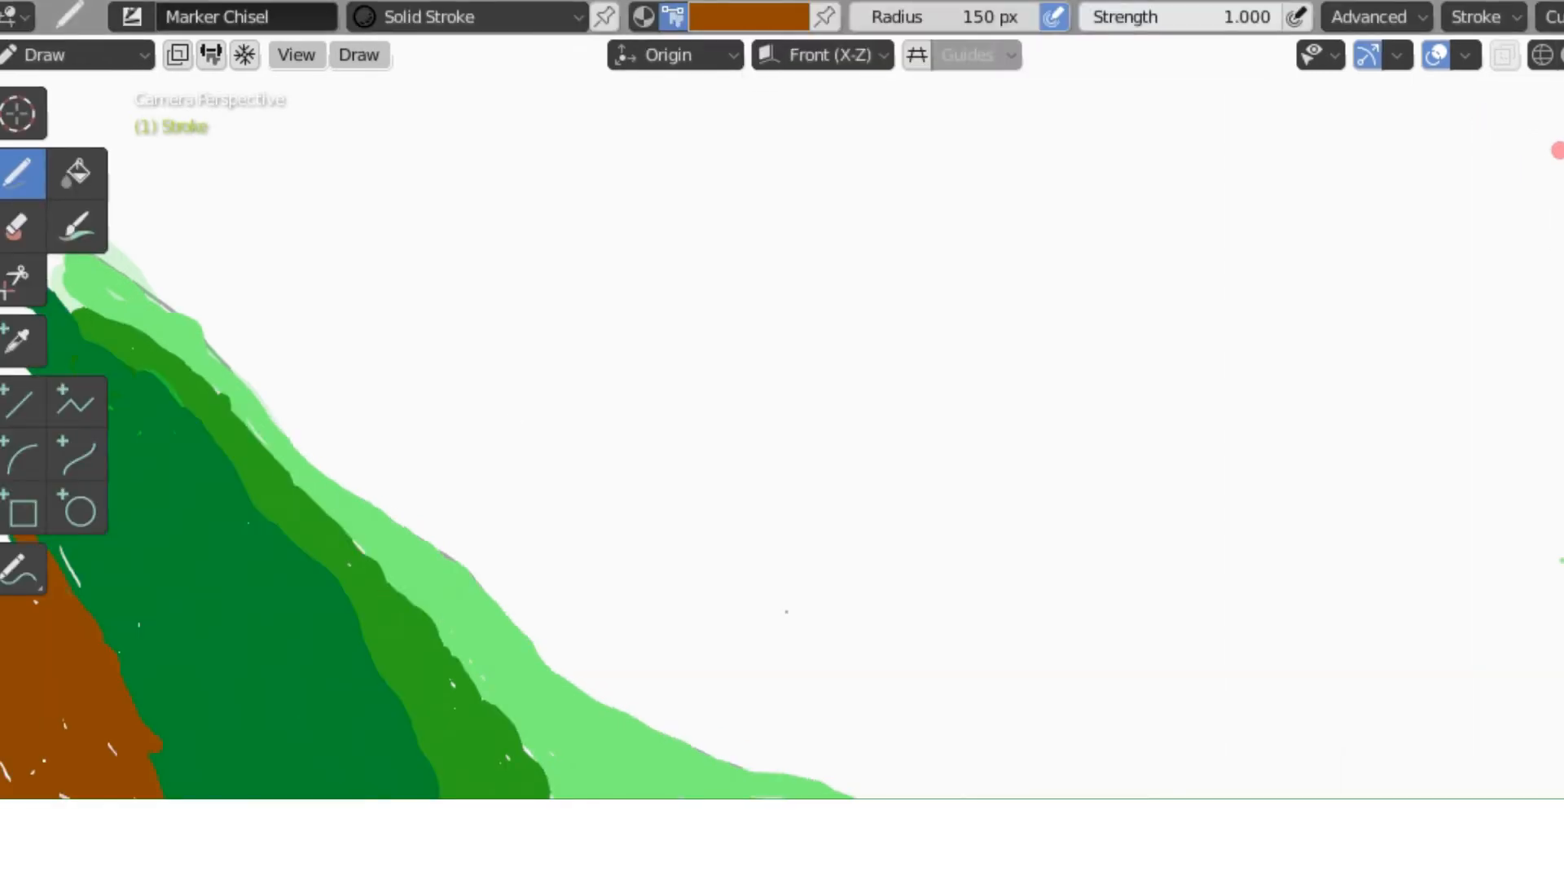
right_click(317, 815)
key("g")
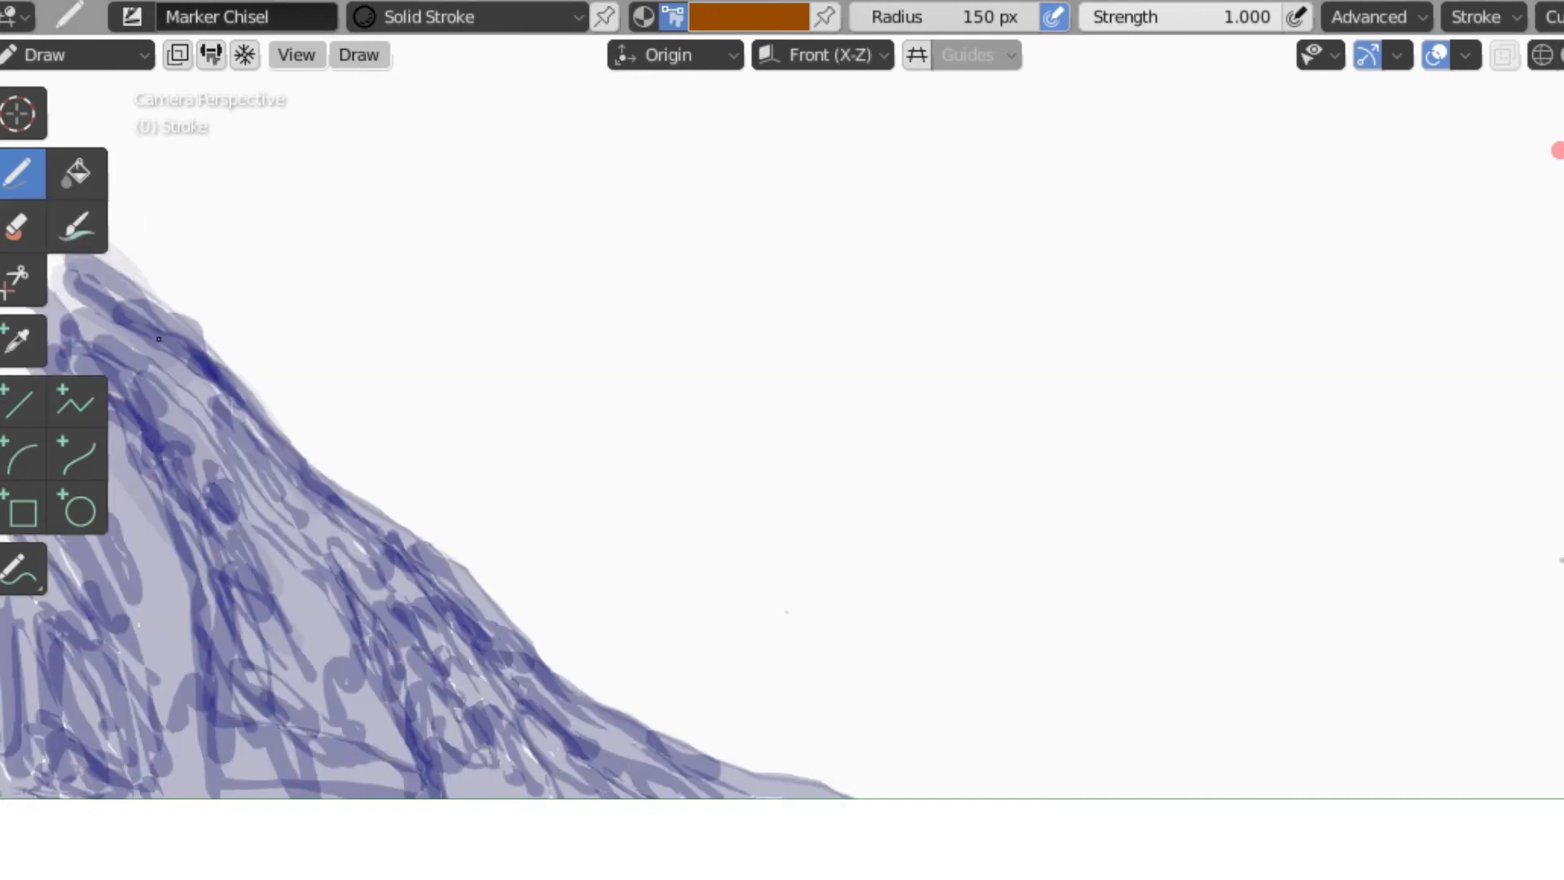
left_click_drag(259, 474, 282, 502)
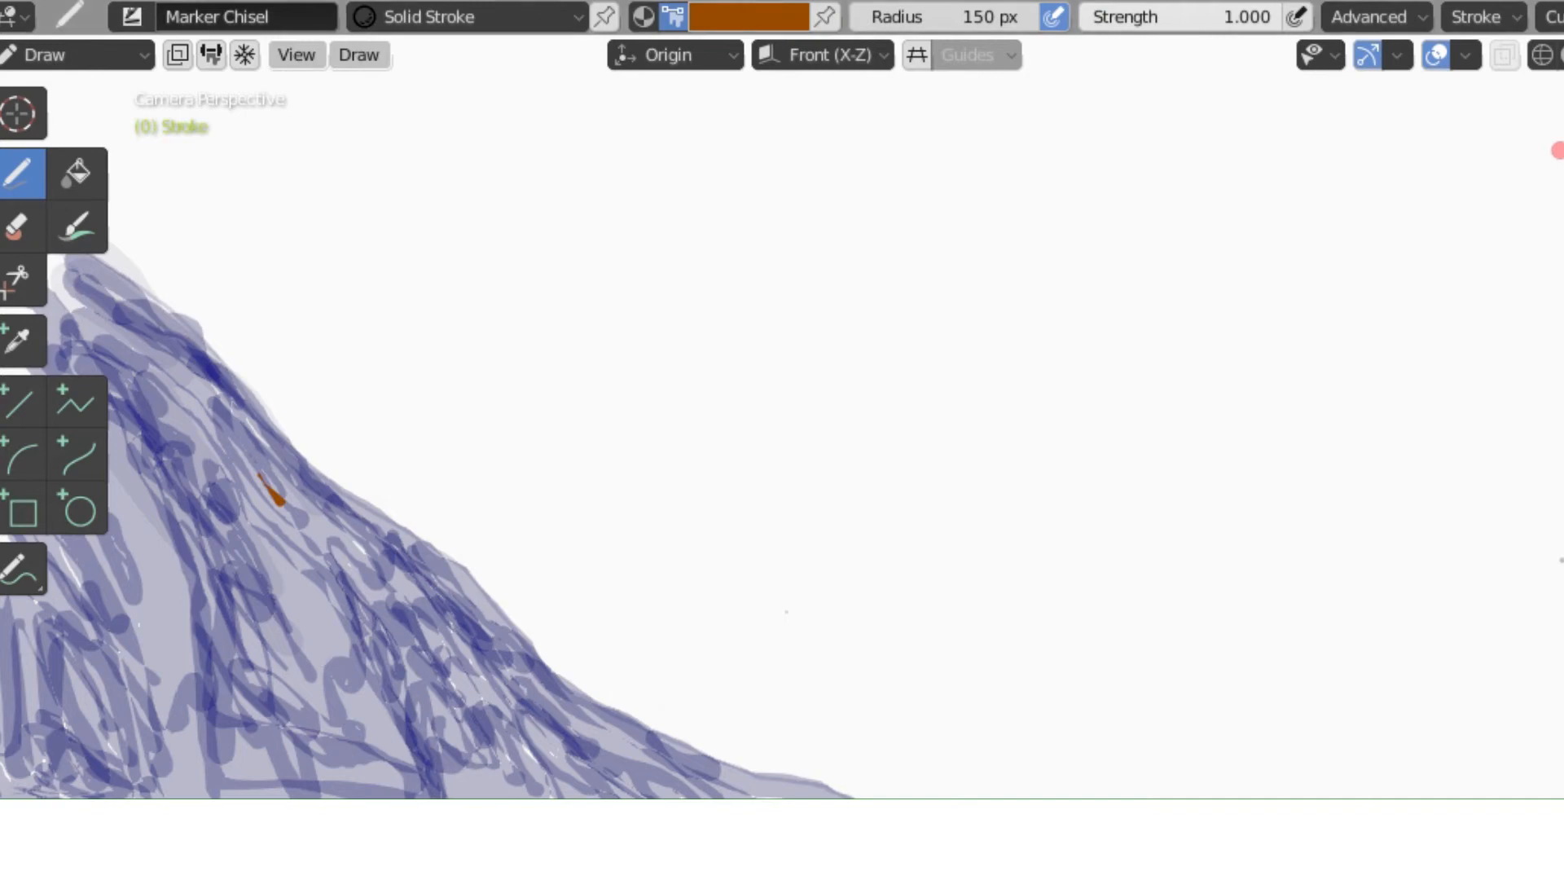
Undo the stray brown dot and paint a round black ball near the top of the slope at frame 0.
right_click(1050, 815)
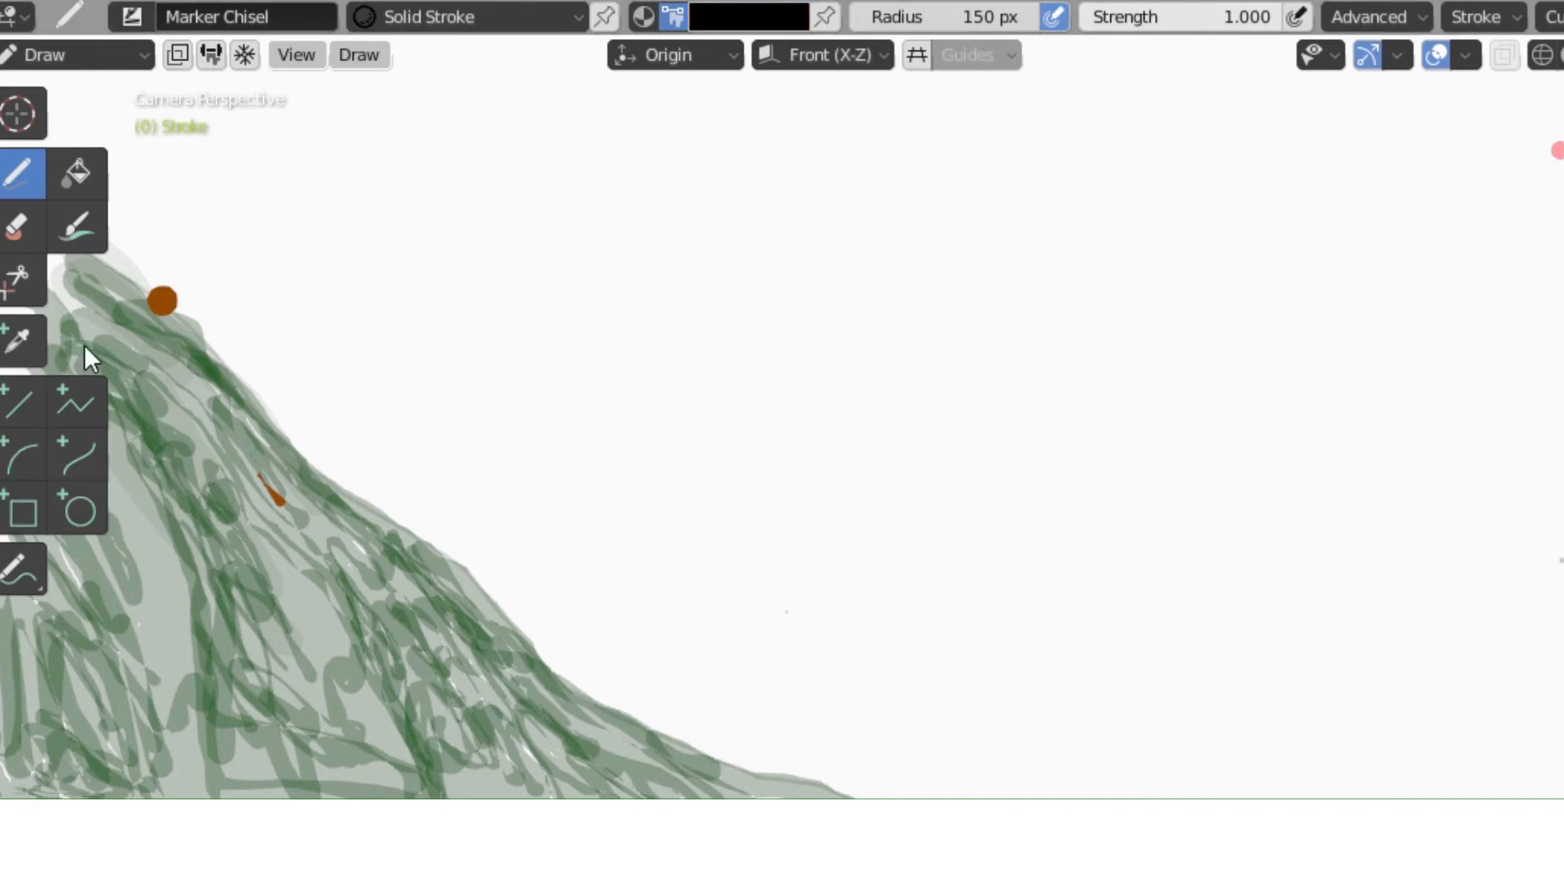
key("ctrl+z")
left_click(161, 302)
mouse_move(161, 300)
left_mouse_down()
mouse_move(172, 292)
mouse_move(158, 294)
mouse_move(181, 317)
mouse_move(148, 306)
mouse_move(193, 291)
mouse_move(187, 316)
mouse_move(148, 279)
mouse_move(202, 285)
mouse_move(186, 282)
left_mouse_up()
key("ctrl+z")
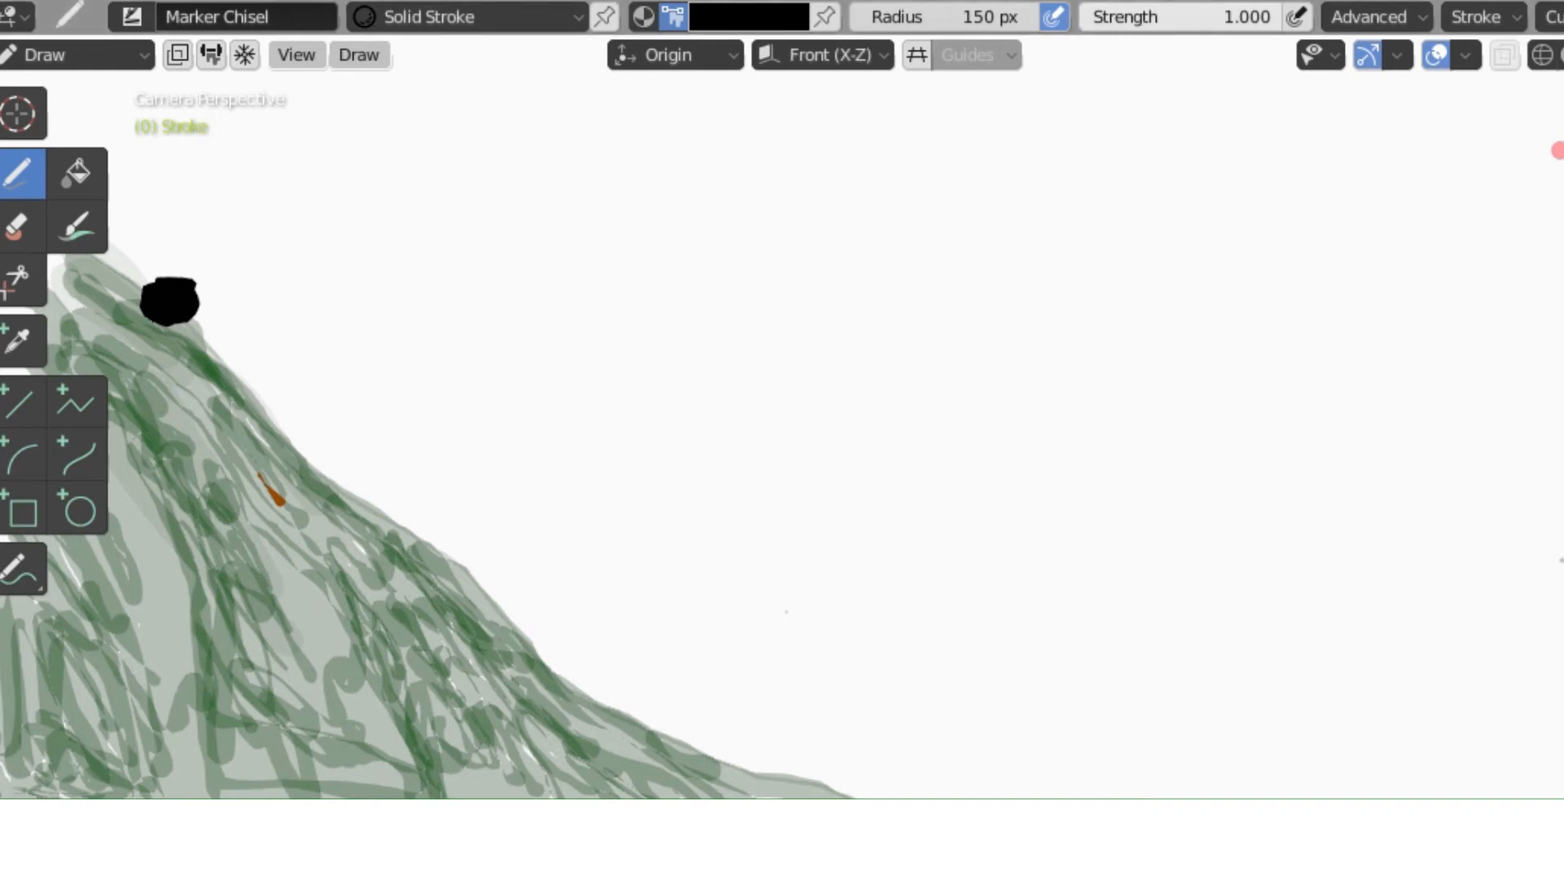
Paint the black ball slightly farther down the slope at frame 1 and advance to frame 2.
left_click(192, 330)
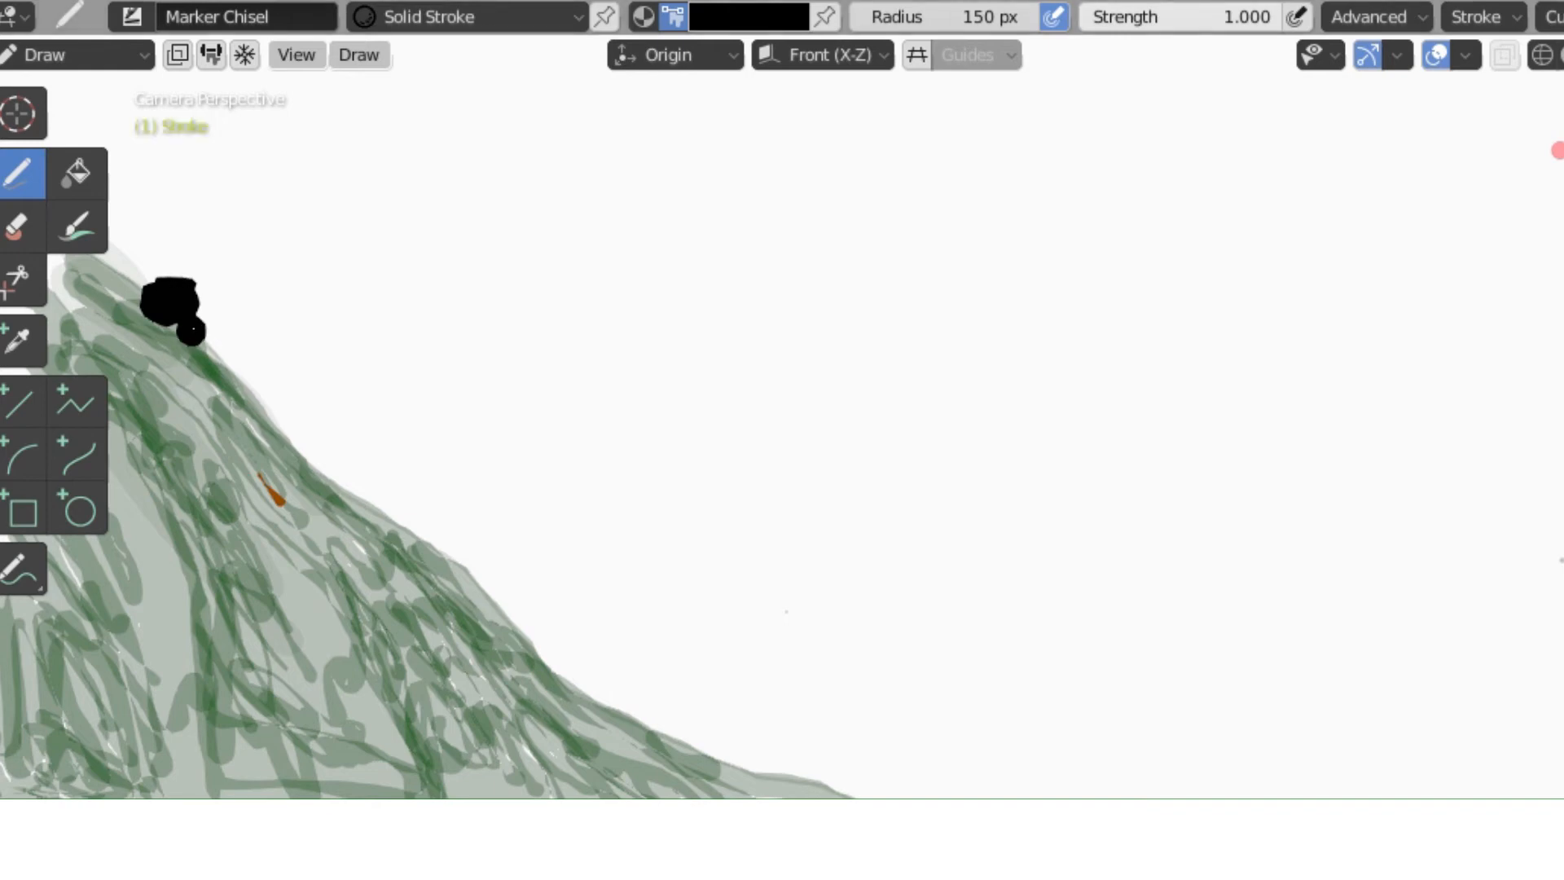
mouse_move(188, 322)
left_mouse_down()
mouse_move(208, 305)
mouse_move(220, 332)
mouse_move(188, 334)
mouse_move(202, 319)
left_mouse_up()
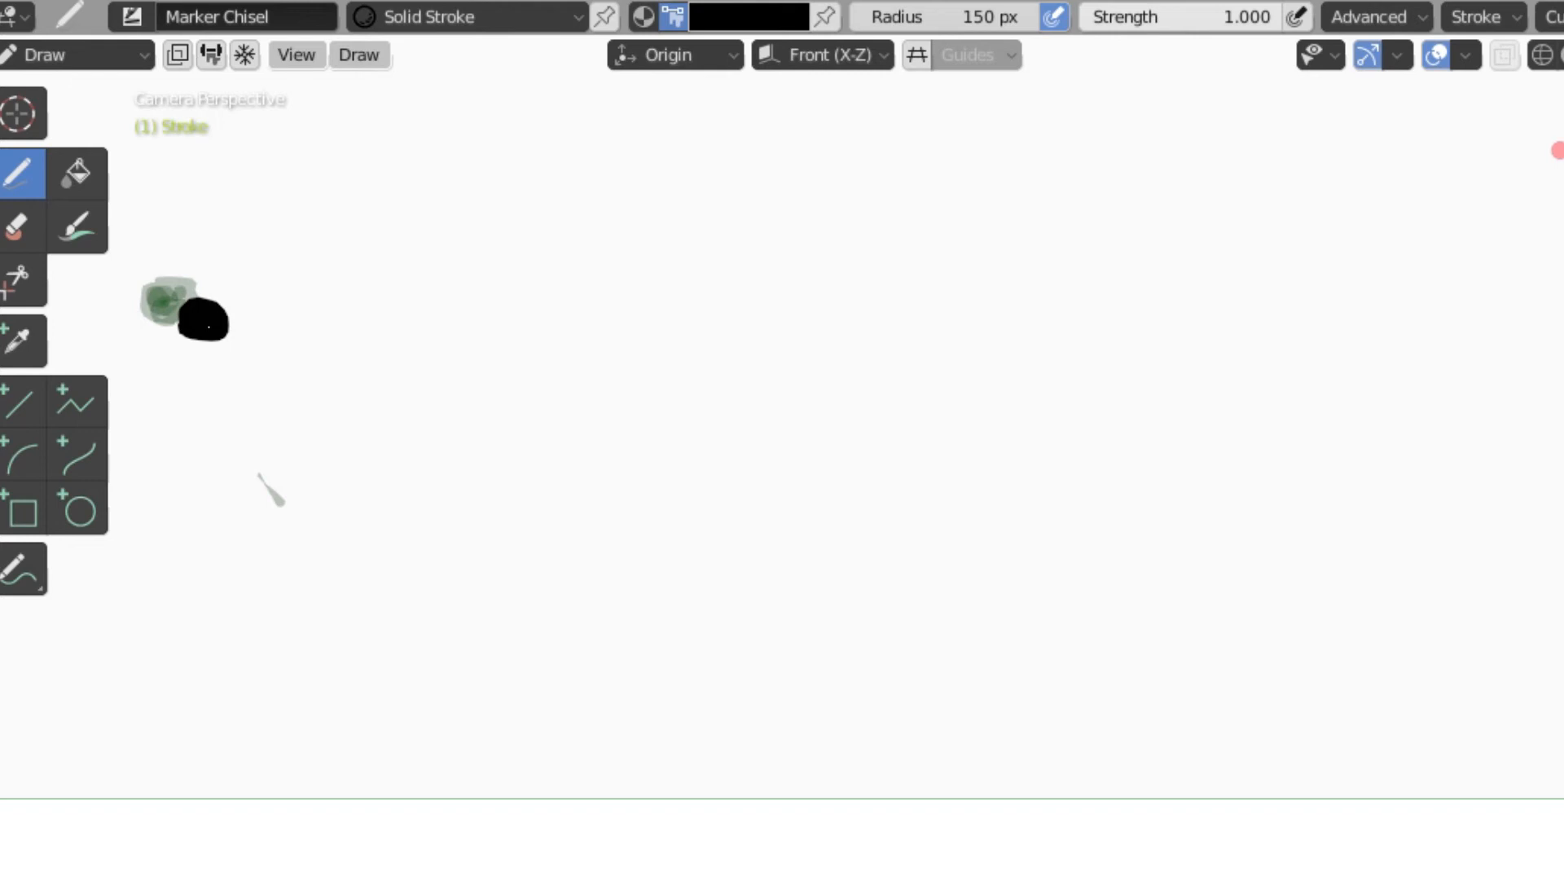
key("Right")
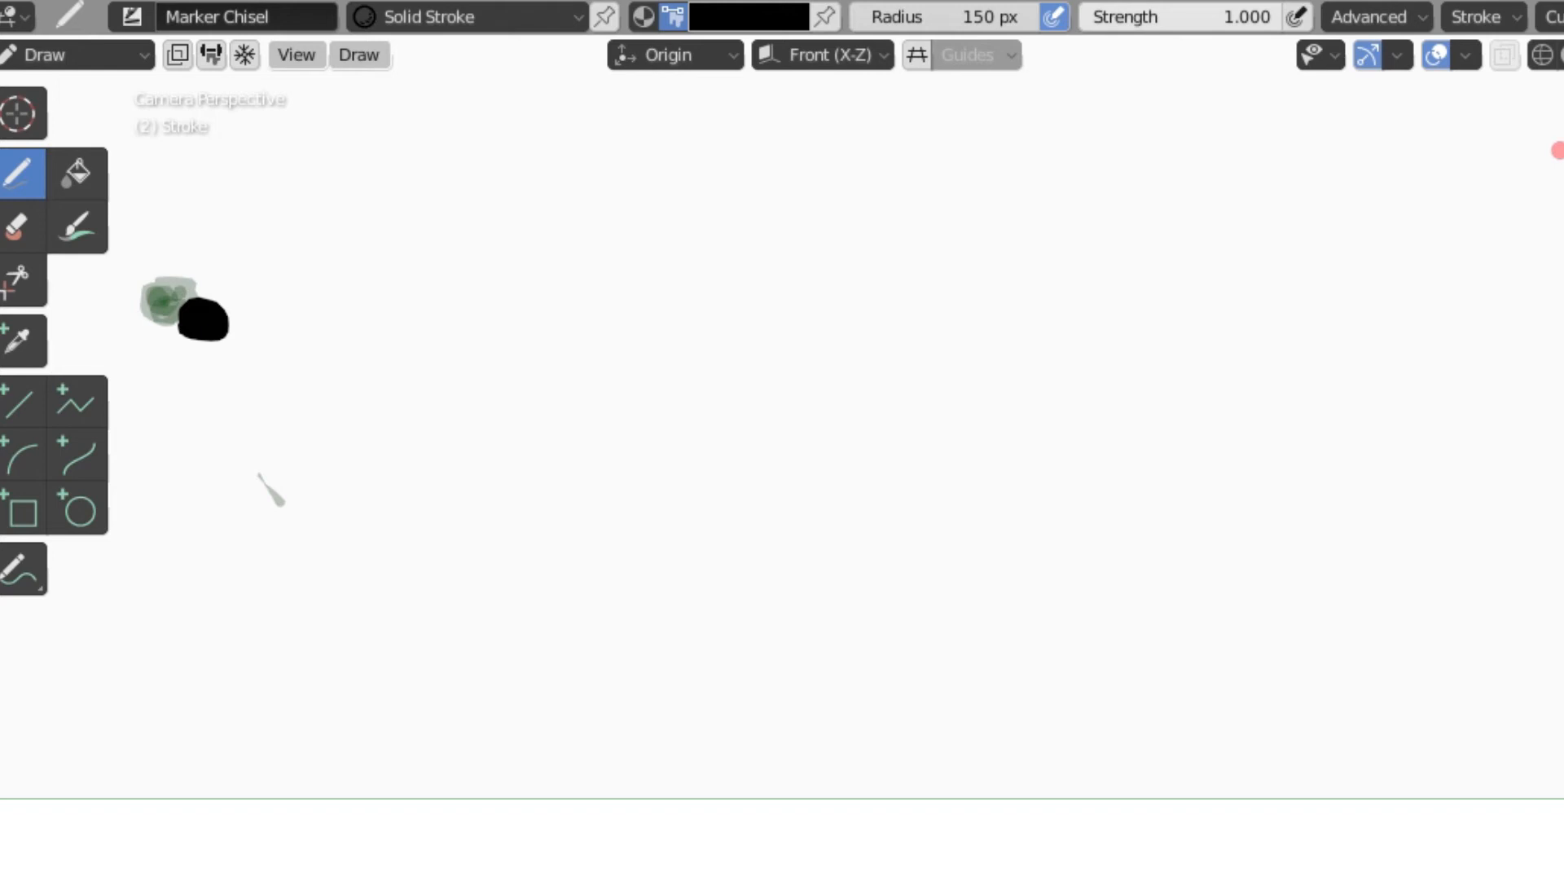
Play back the animation to review the ball's movement and stop it.
right_click(258, 475)
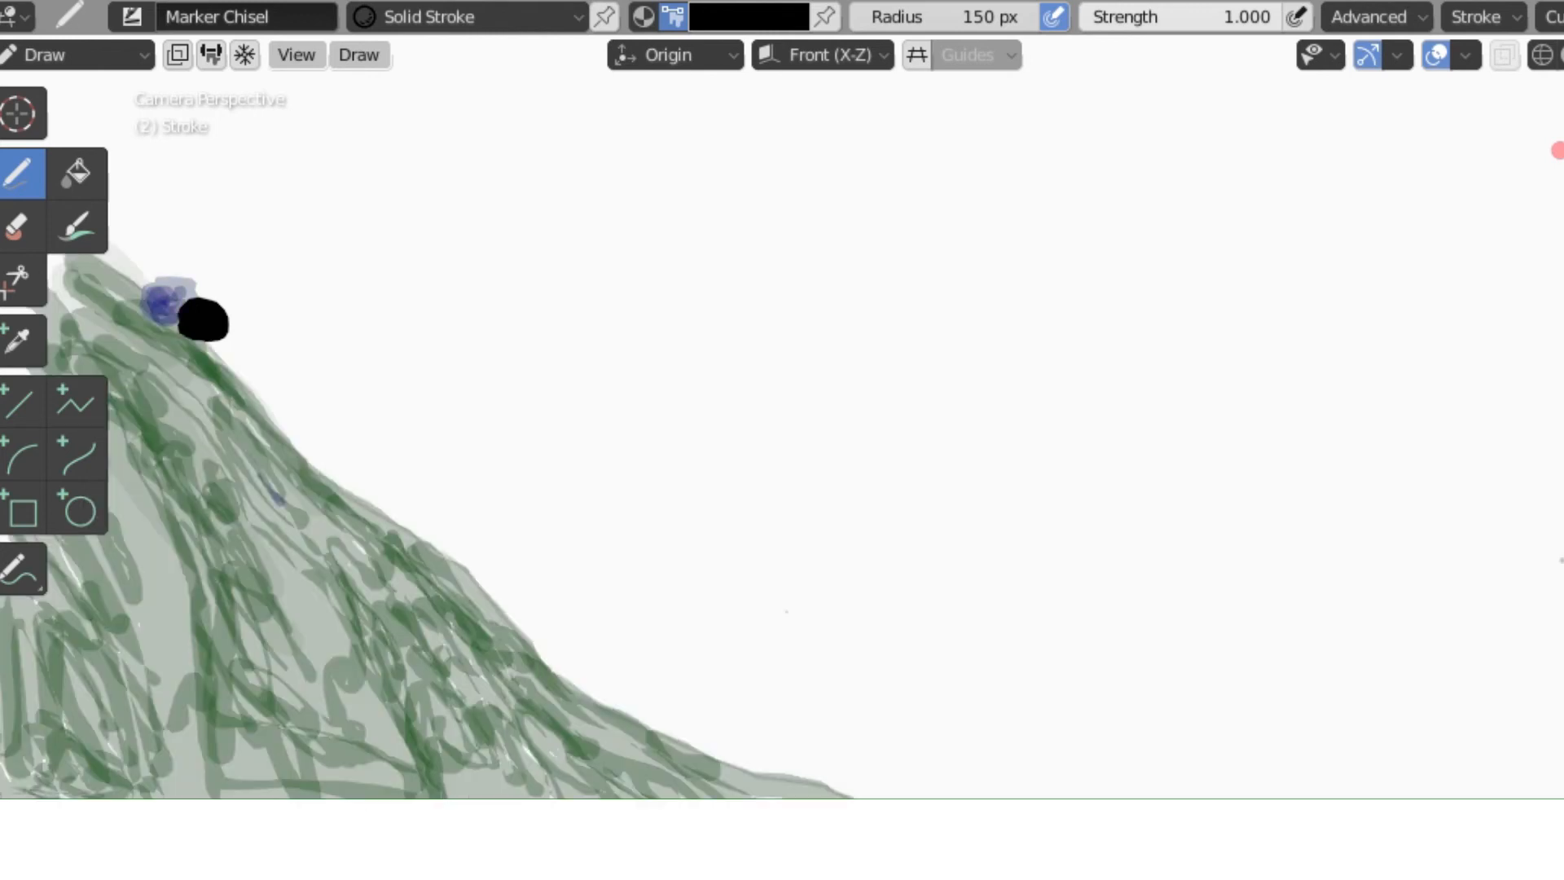
key("space")
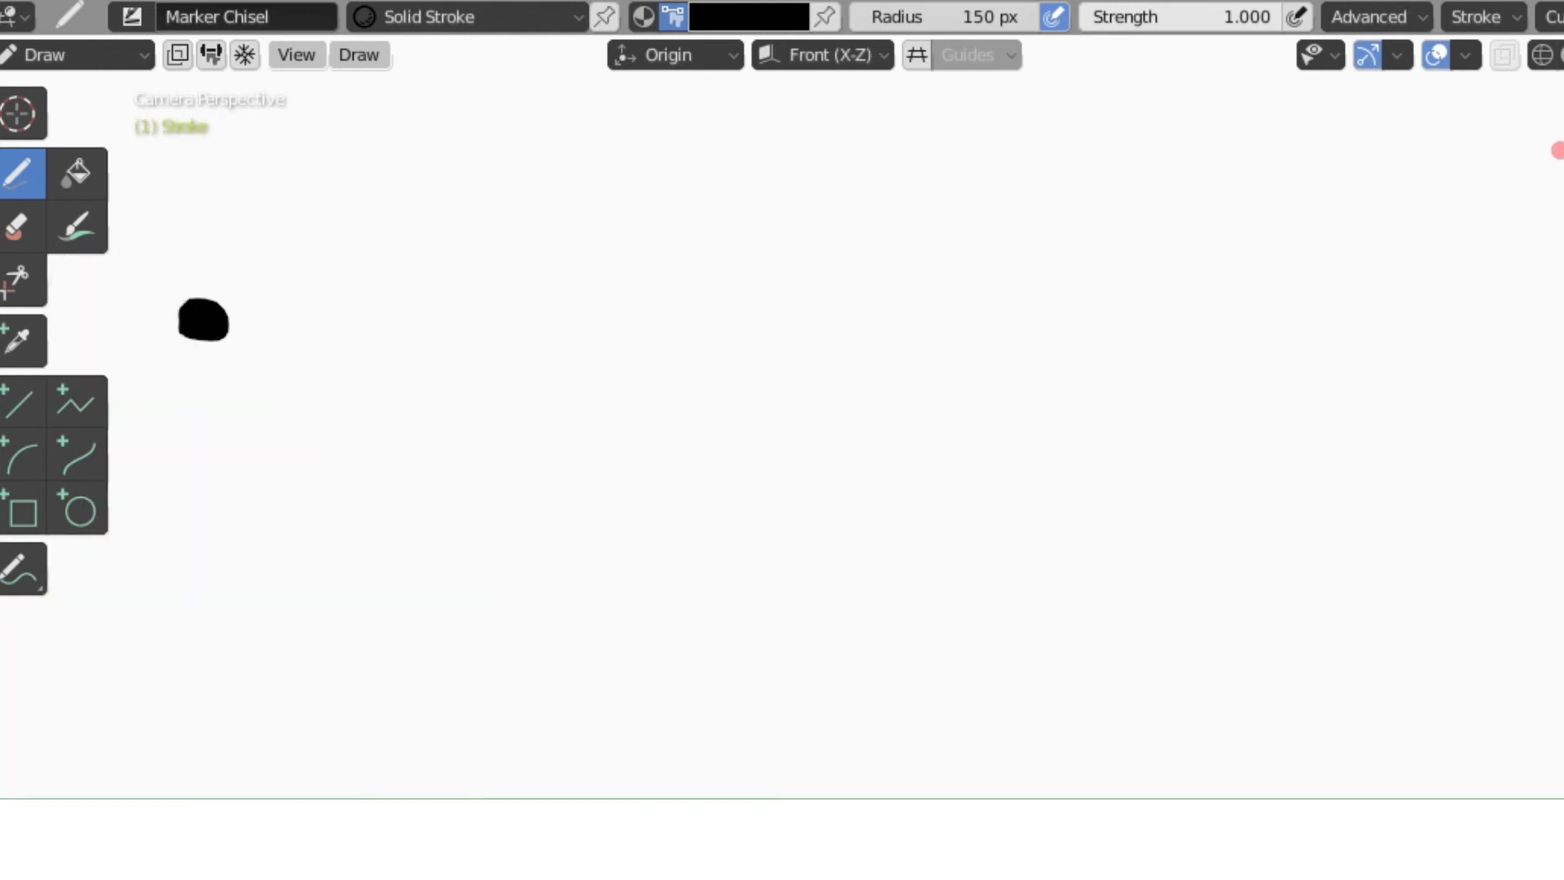
key("space")
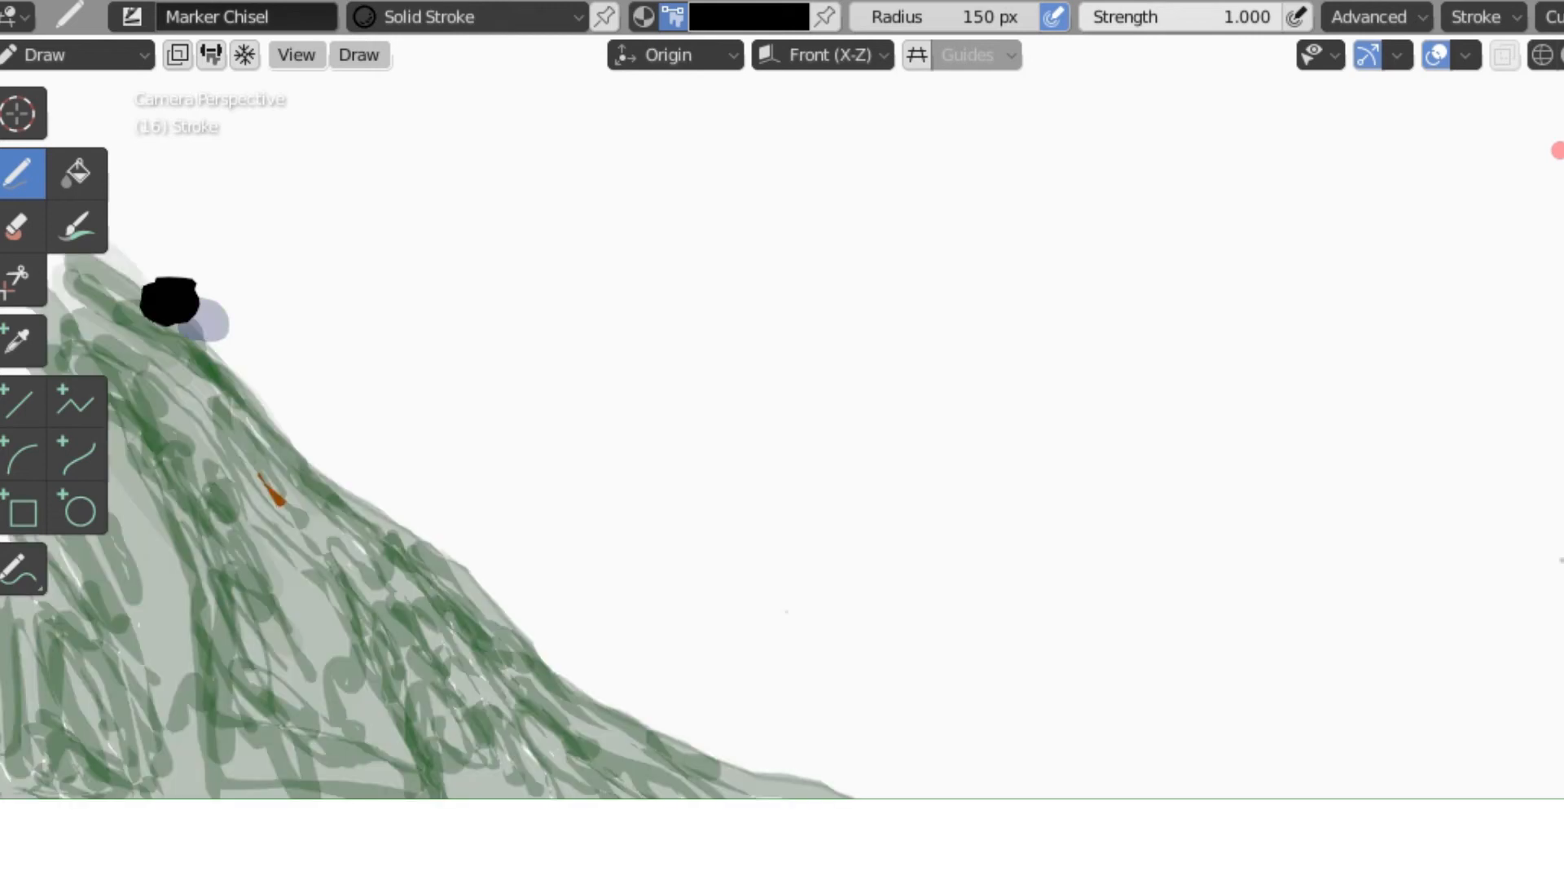
key("w")
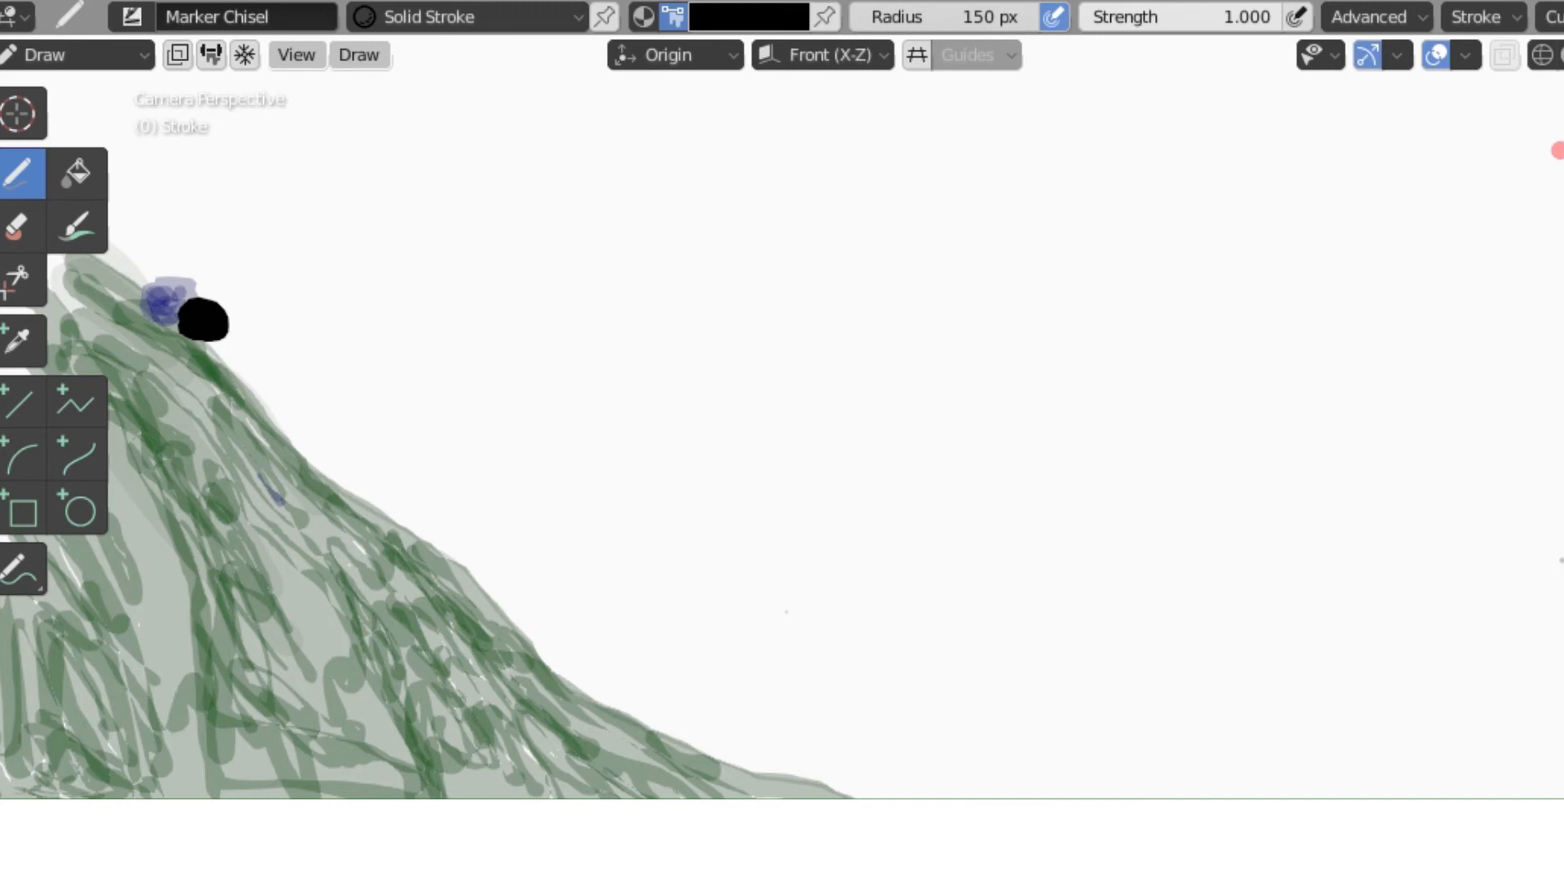
right_click(298, 796)
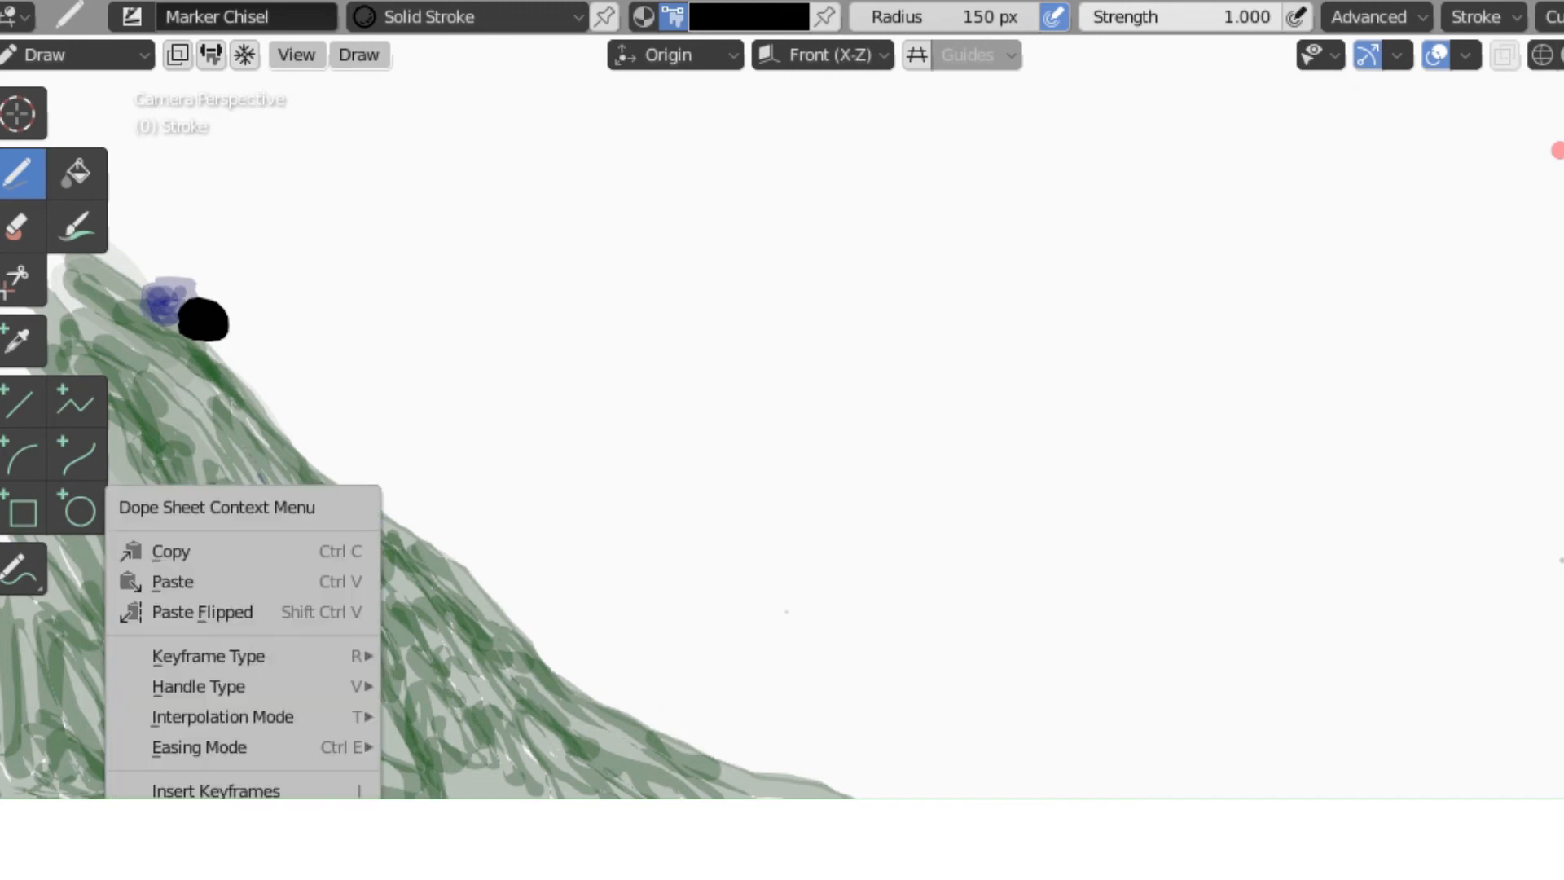
key("Escape")
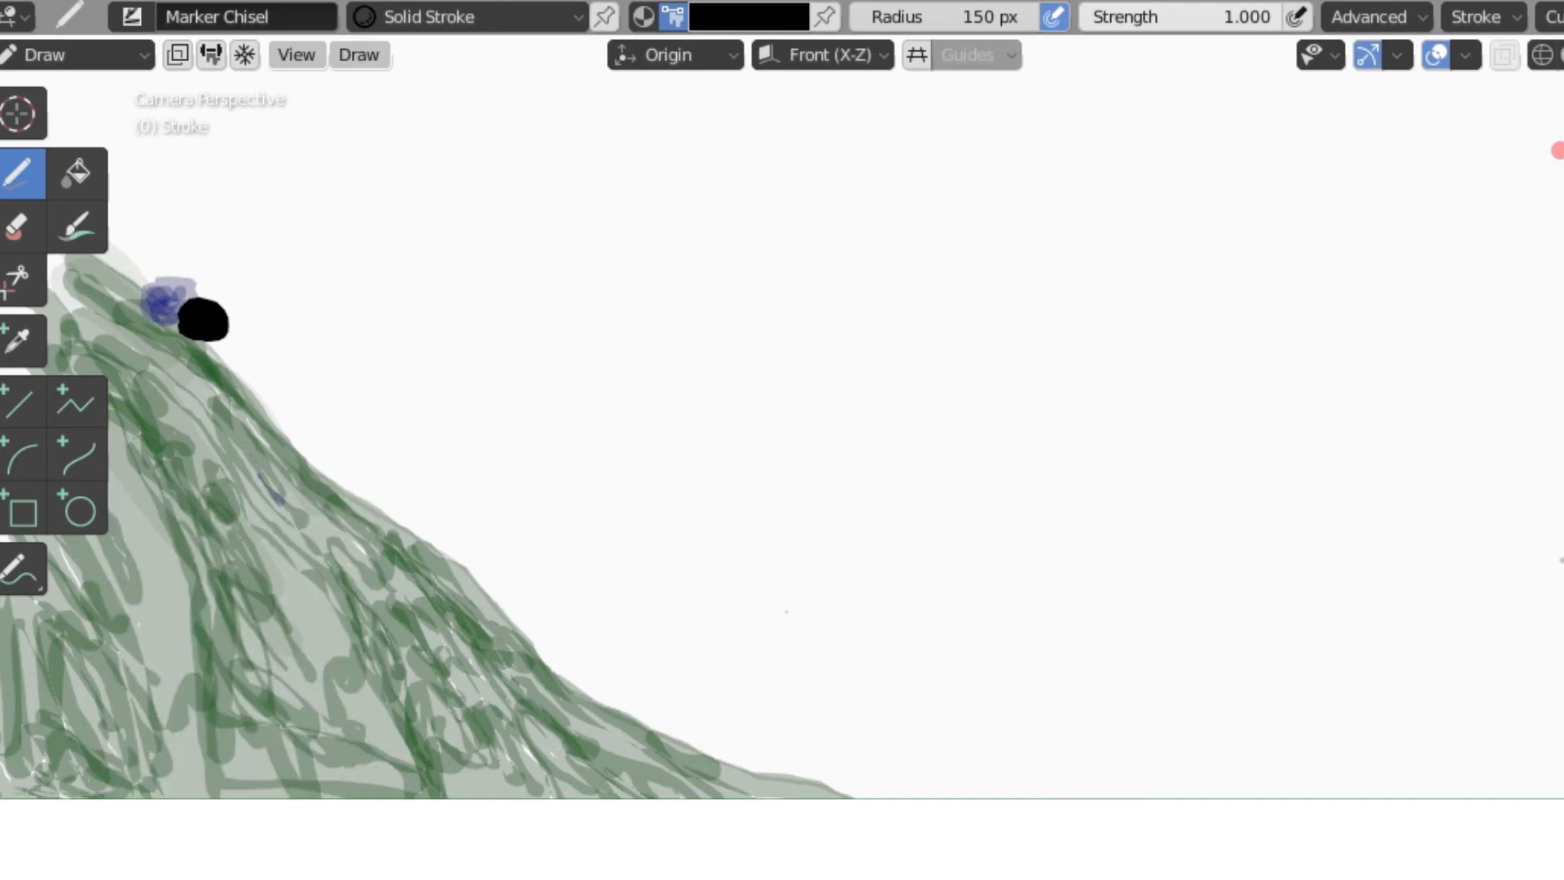
key("space")
key("Menu")
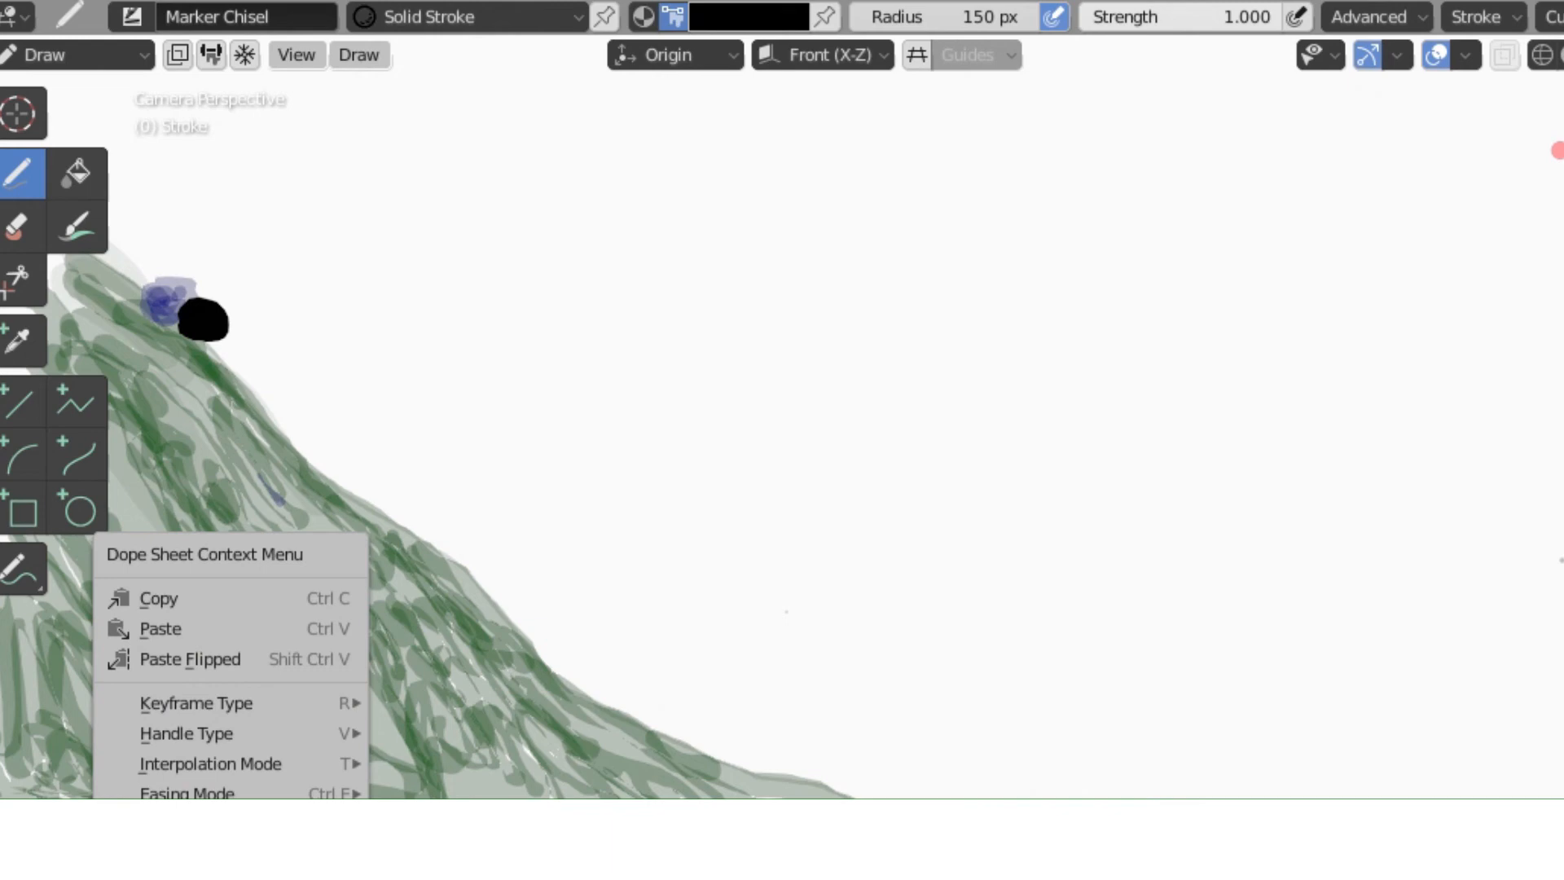
key("Escape")
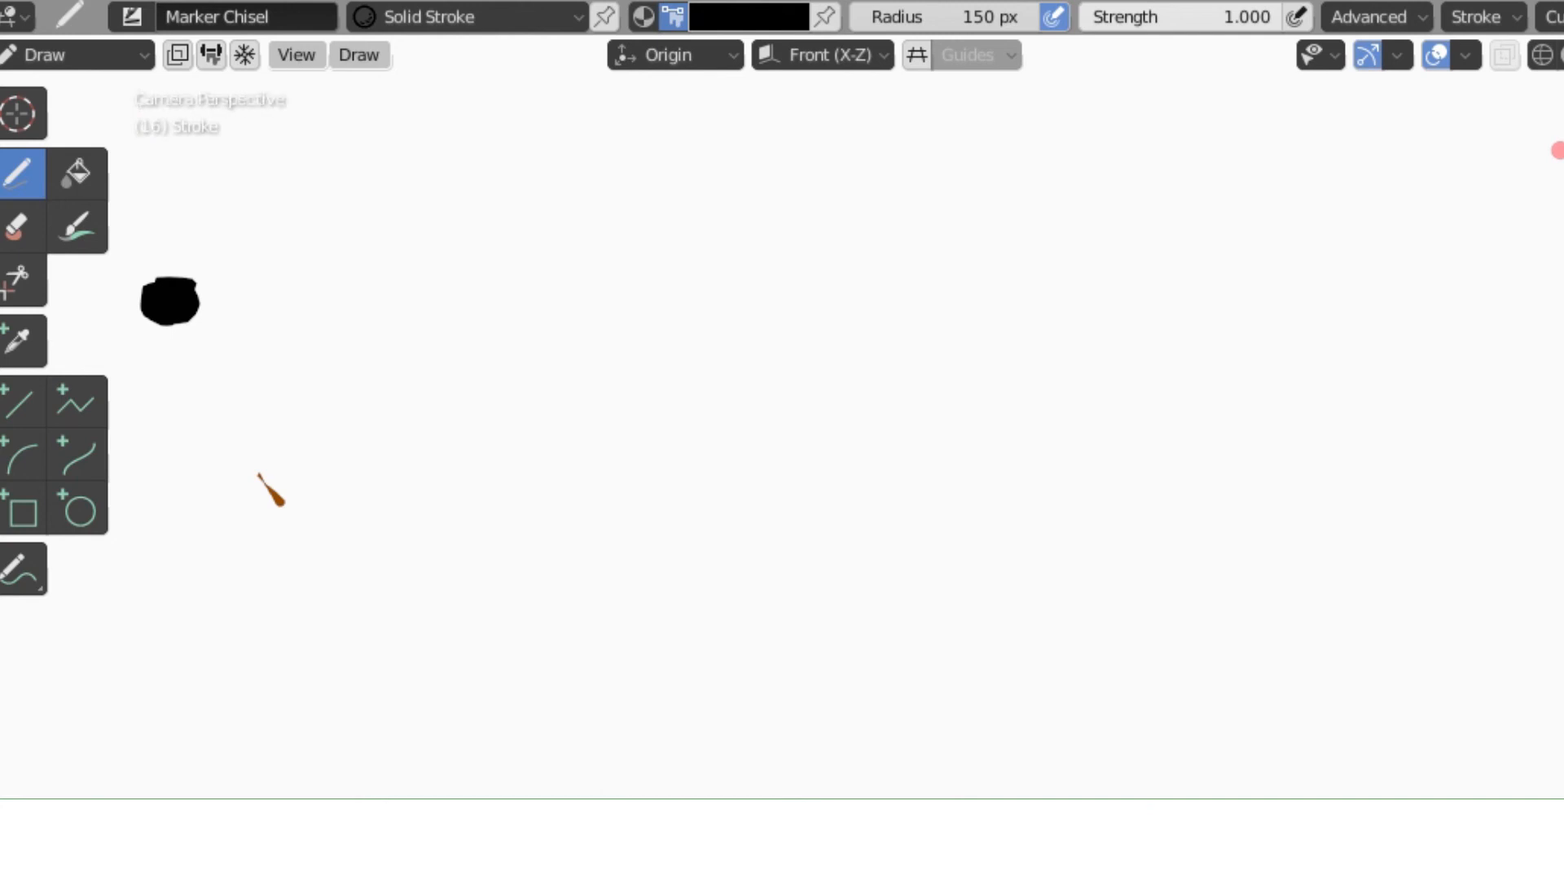
key("w")
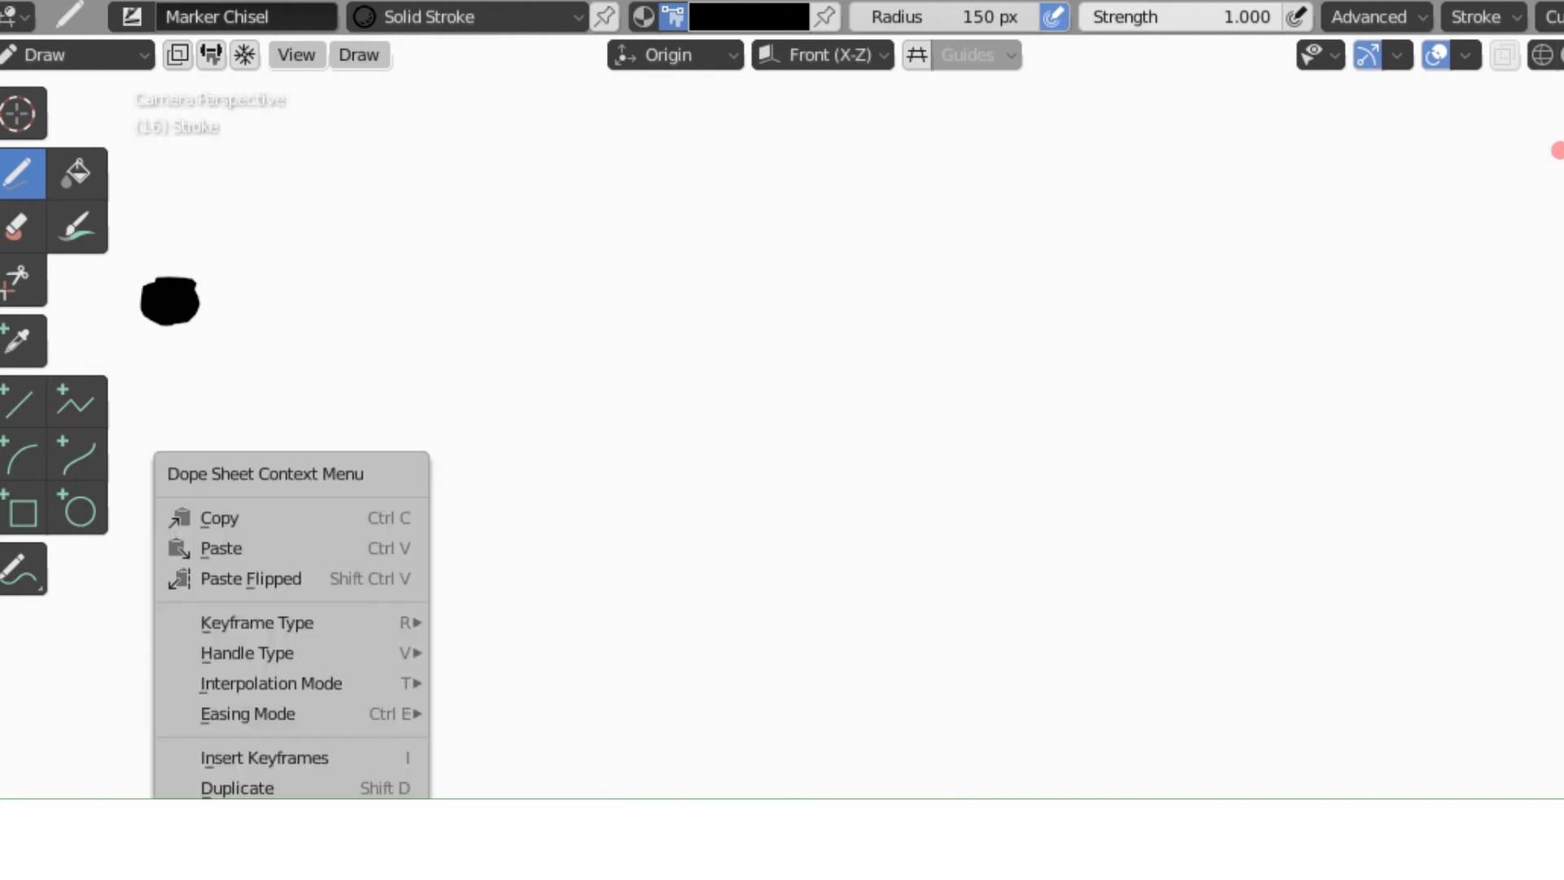
key("Escape")
key("w")
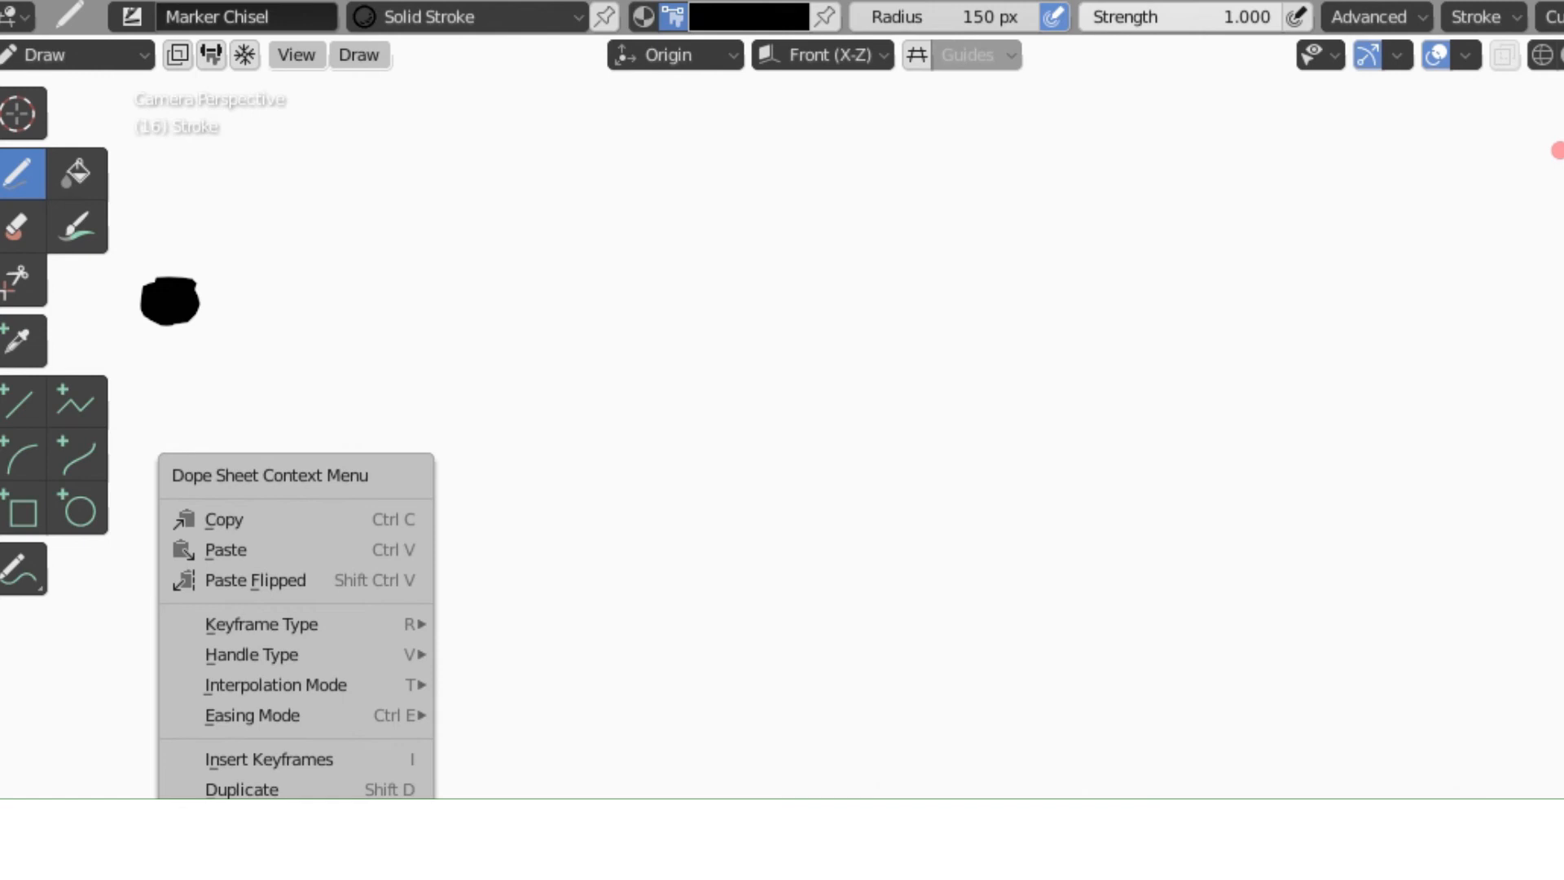
key("Escape")
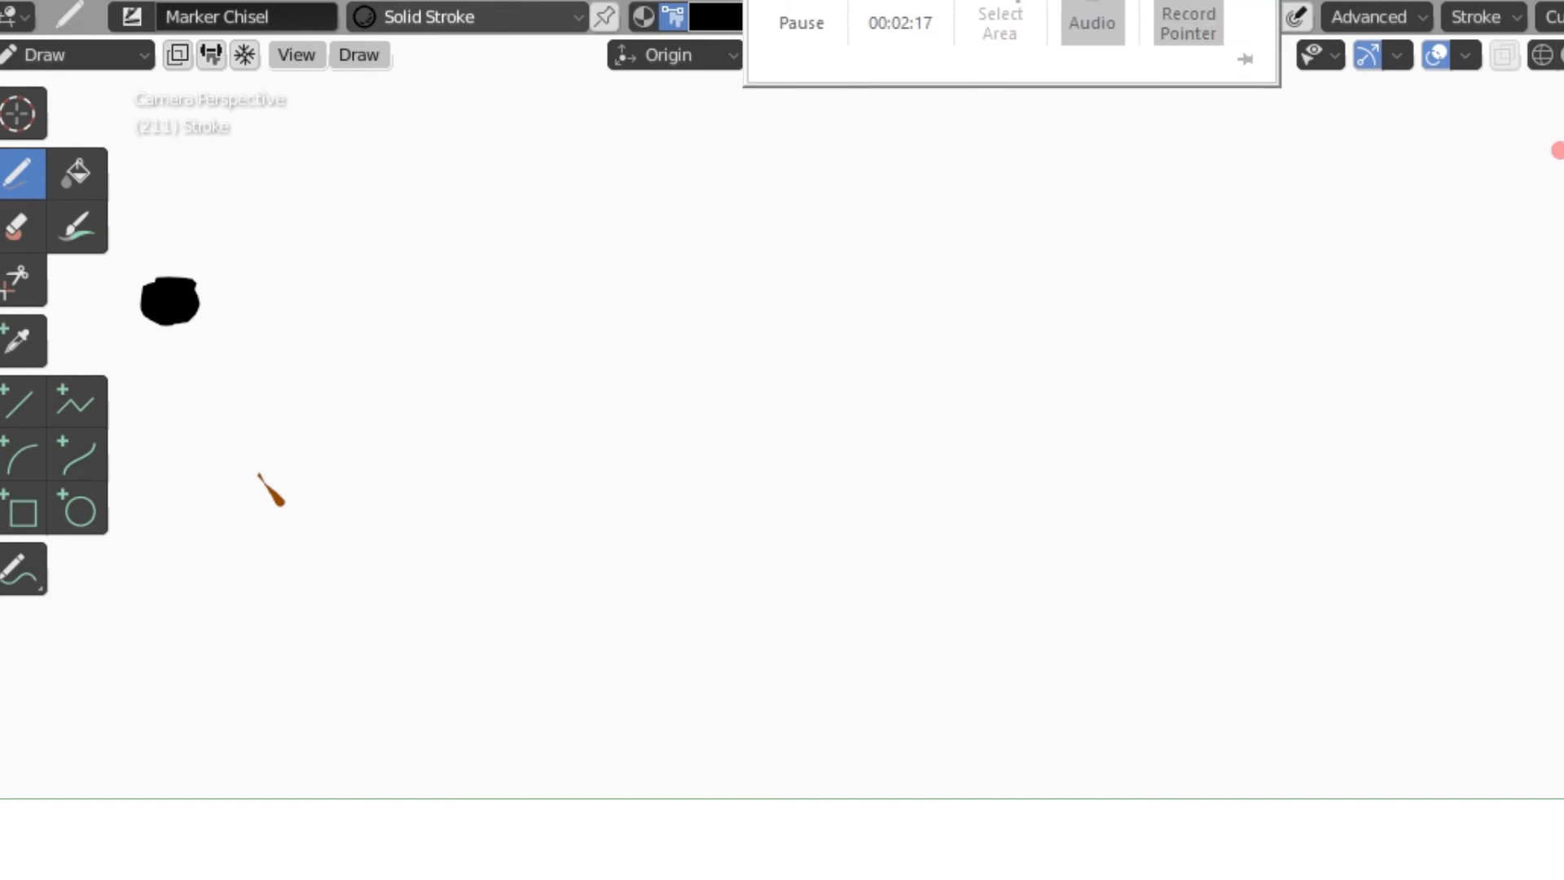
left_click(921, 14)
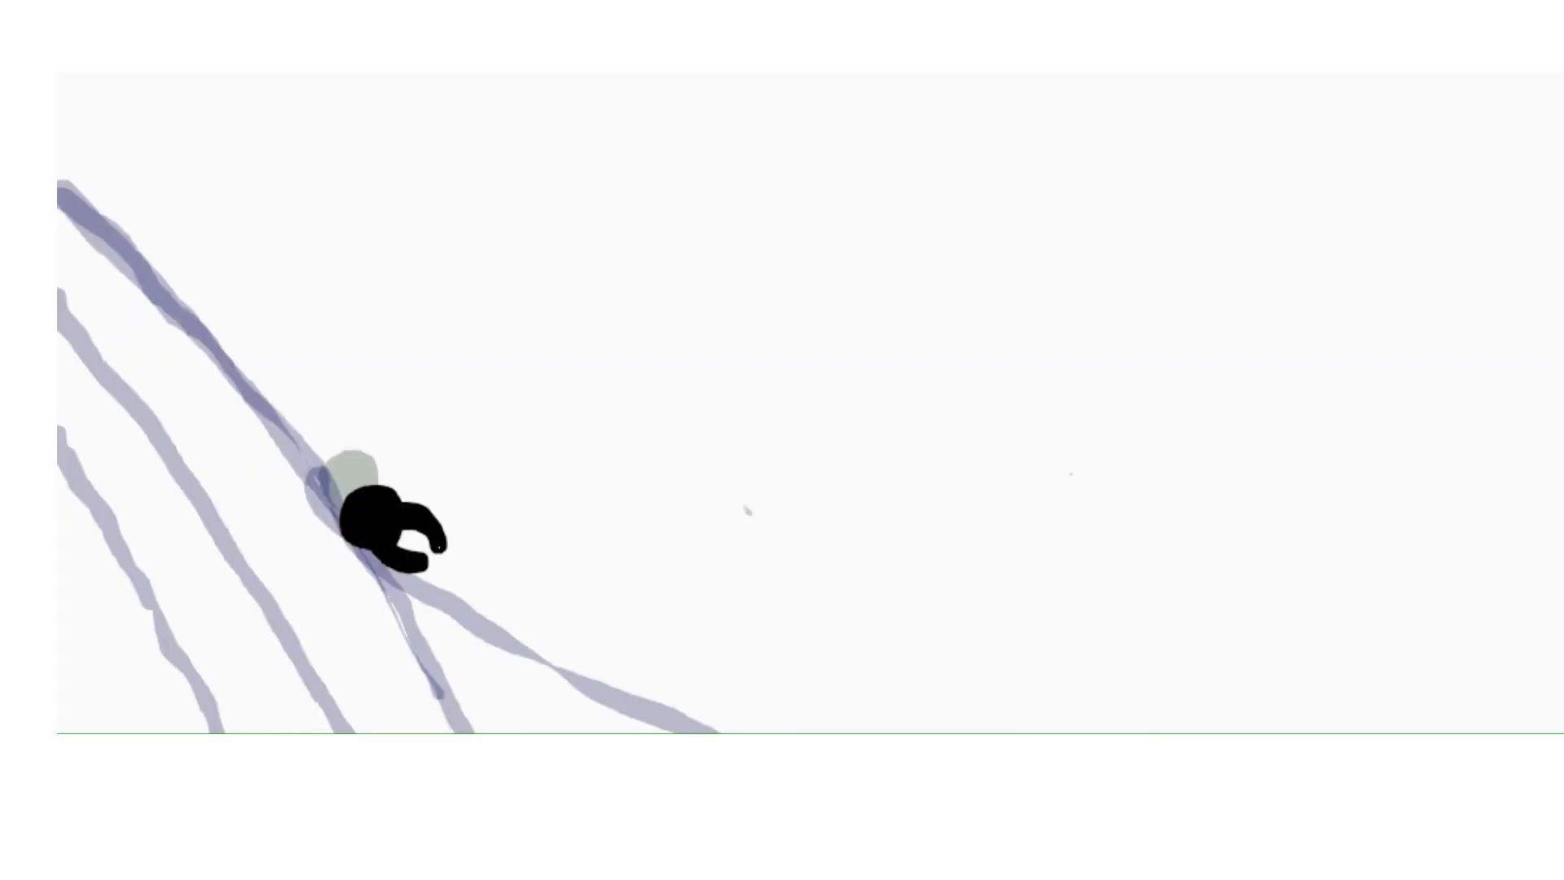
Paint the black ball in further frames, each drawing farther down the slope than the previous one.
mouse_move(439, 547)
left_mouse_down()
mouse_move(417, 567)
mouse_move(402, 546)
left_mouse_up()
mouse_move(321, 514)
left_mouse_down()
mouse_move(407, 538)
mouse_move(366, 509)
mouse_move(438, 550)
left_mouse_up()
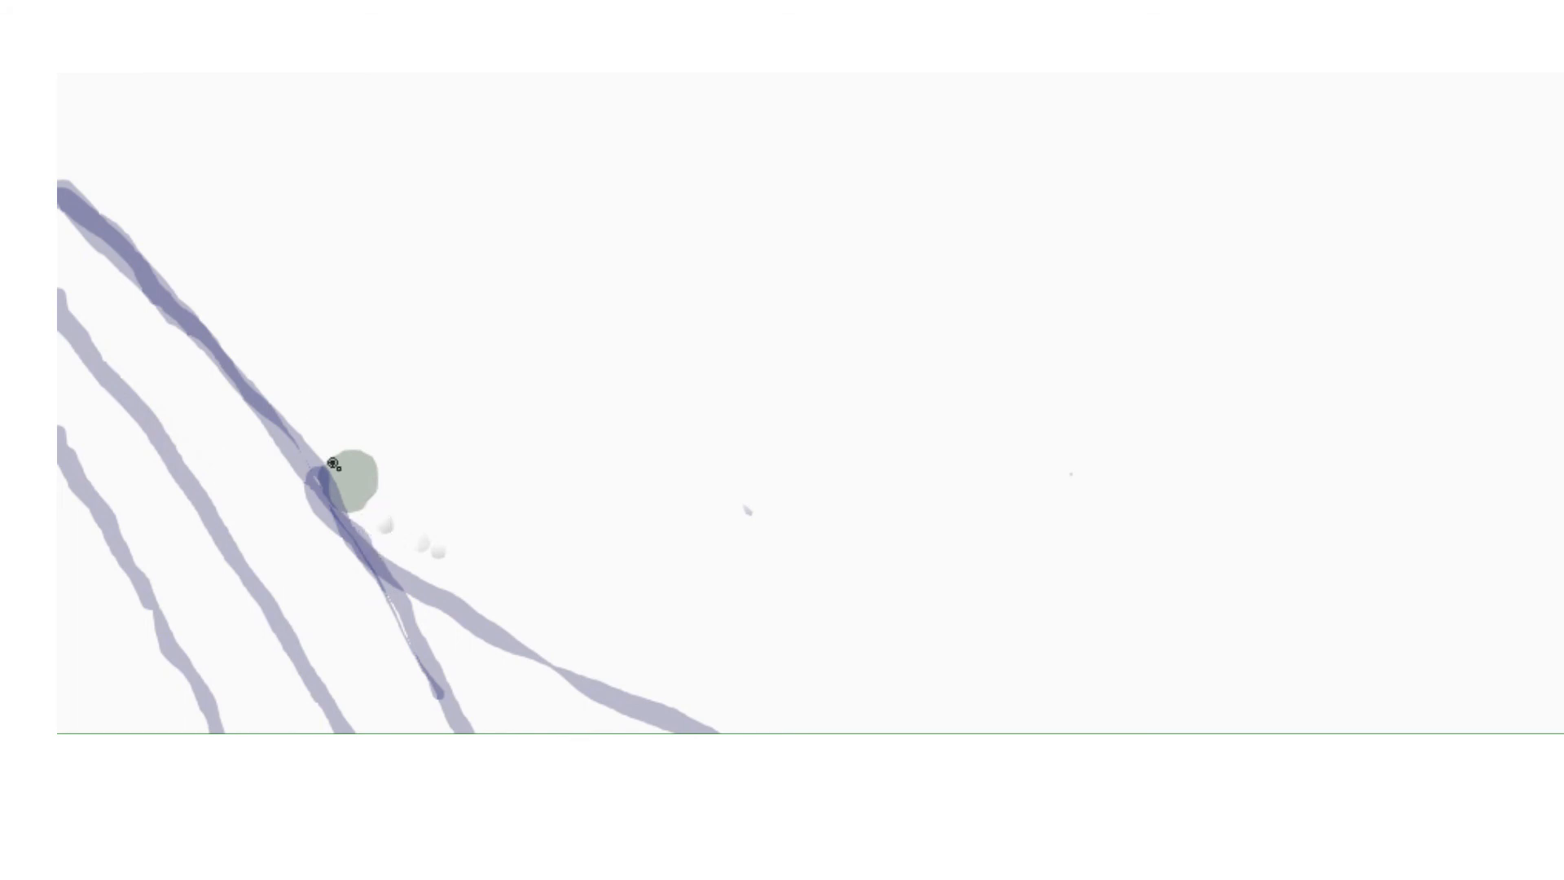
mouse_move(372, 520)
left_mouse_down()
mouse_move(366, 504)
mouse_move(403, 566)
mouse_move(384, 550)
mouse_move(403, 513)
mouse_move(416, 562)
mouse_move(395, 542)
mouse_move(414, 564)
mouse_move(384, 554)
mouse_move(391, 530)
left_mouse_up()
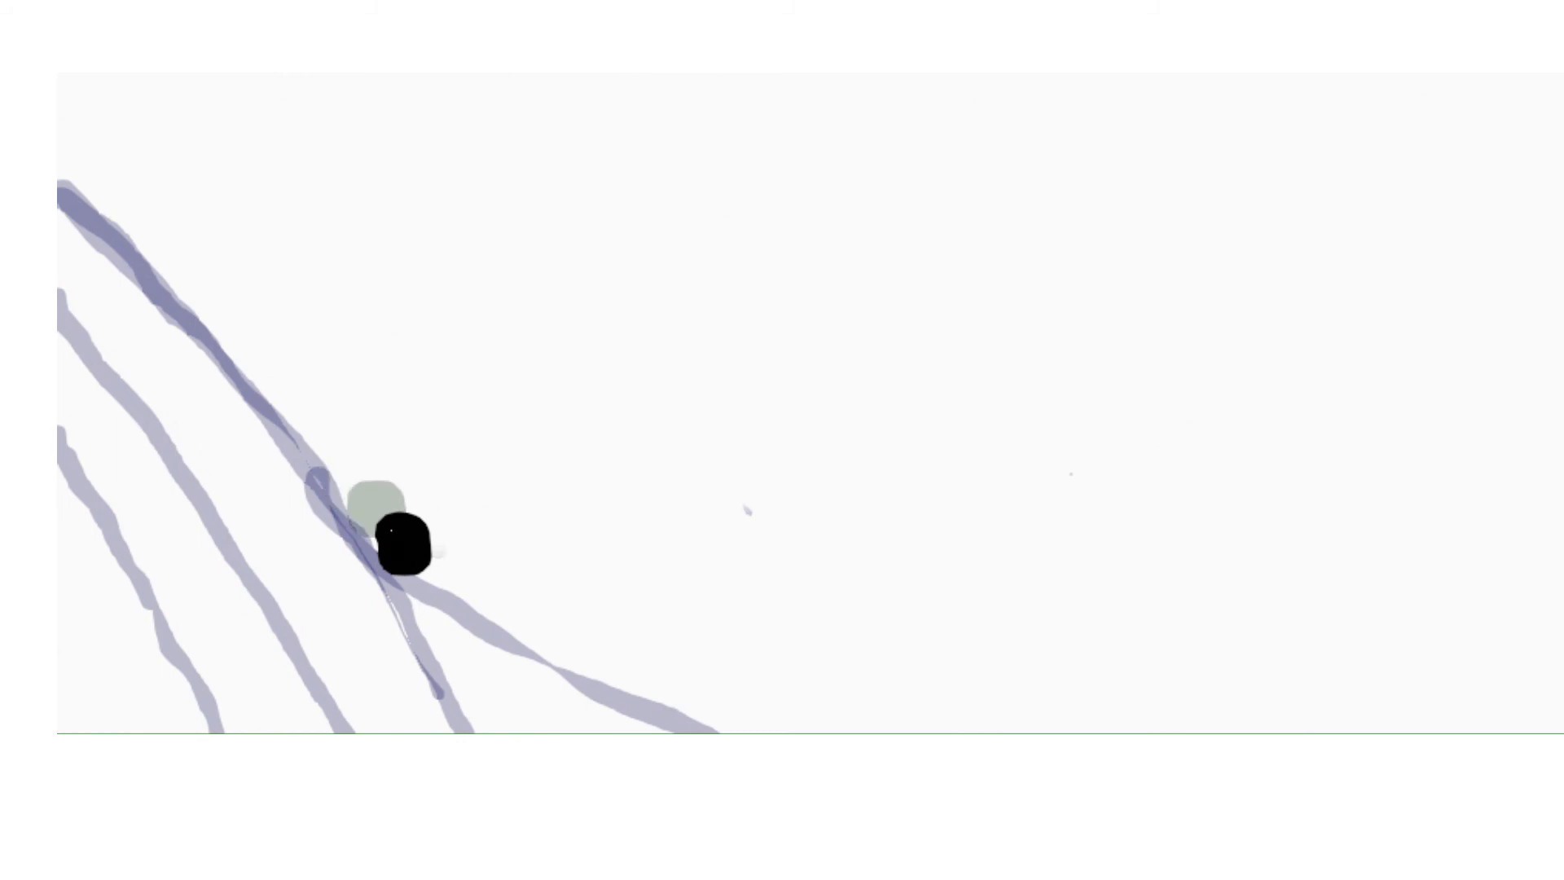